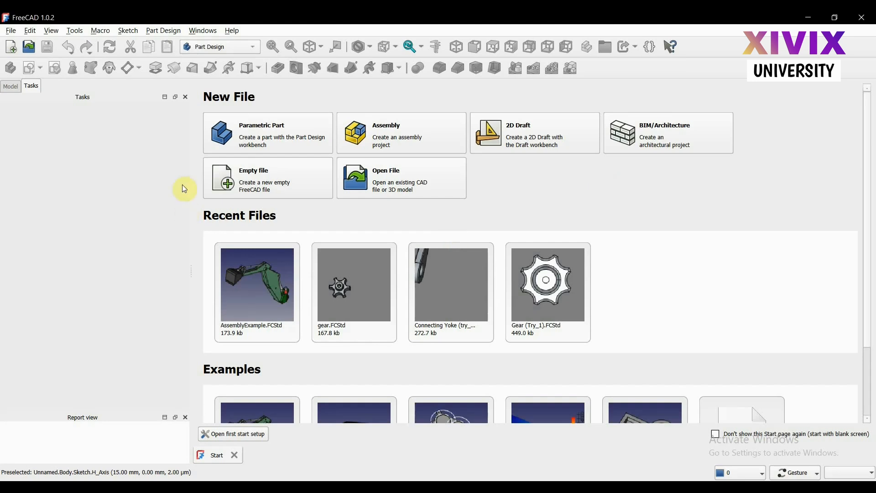
- Start a new parametric part and create a sketch attached to the XY plane
click(267, 190)
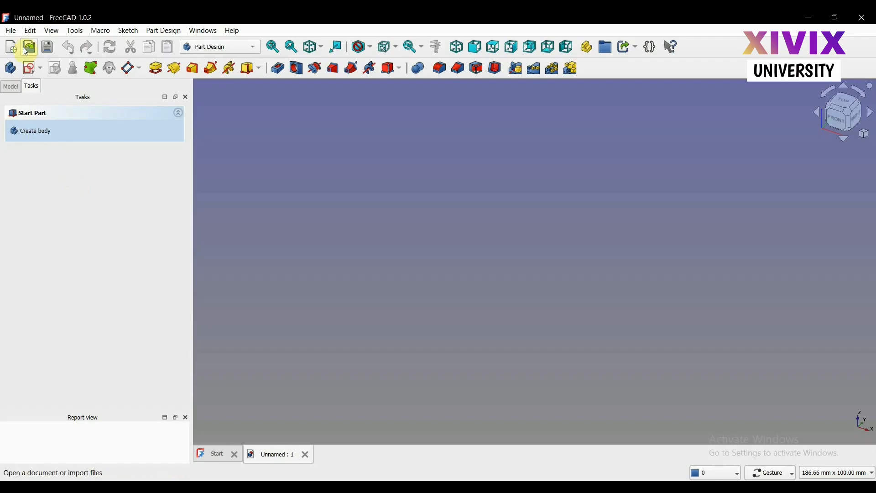
click(30, 73)
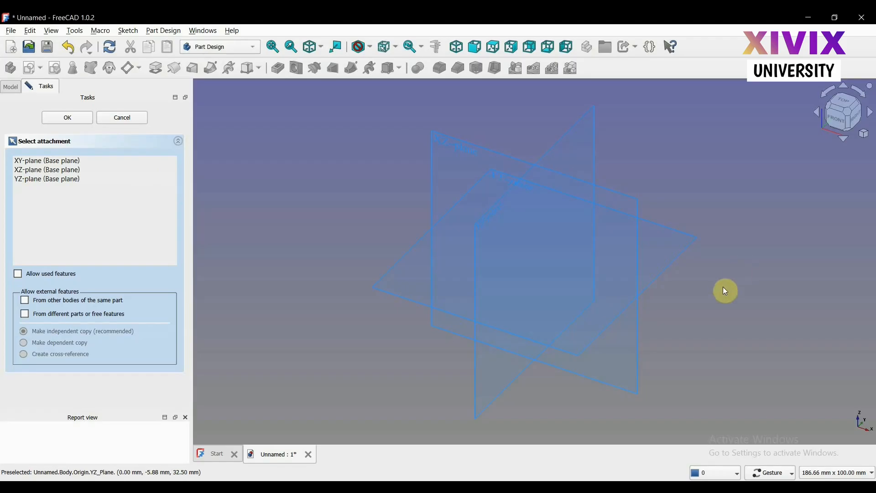
mouse_move(723, 292)
mouse_down()
mouse_move(692, 285)
mouse_move(665, 265)
mouse_move(696, 256)
mouse_move(708, 287)
mouse_up()
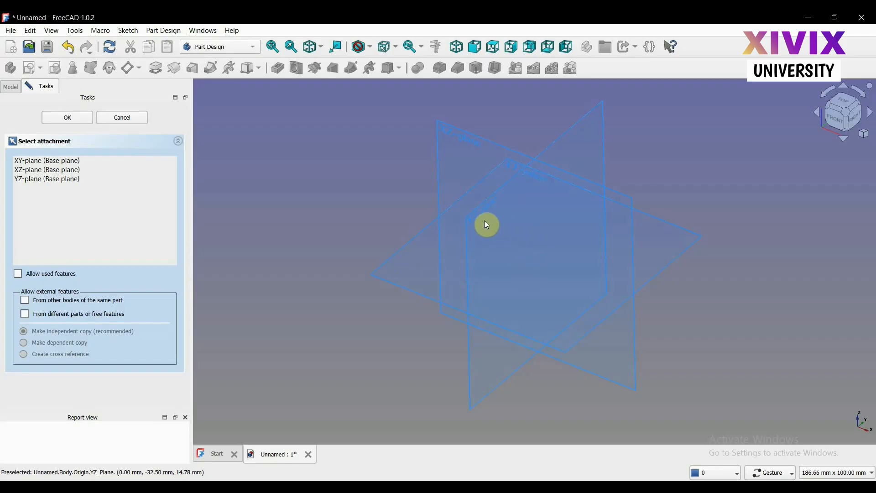
click(70, 161)
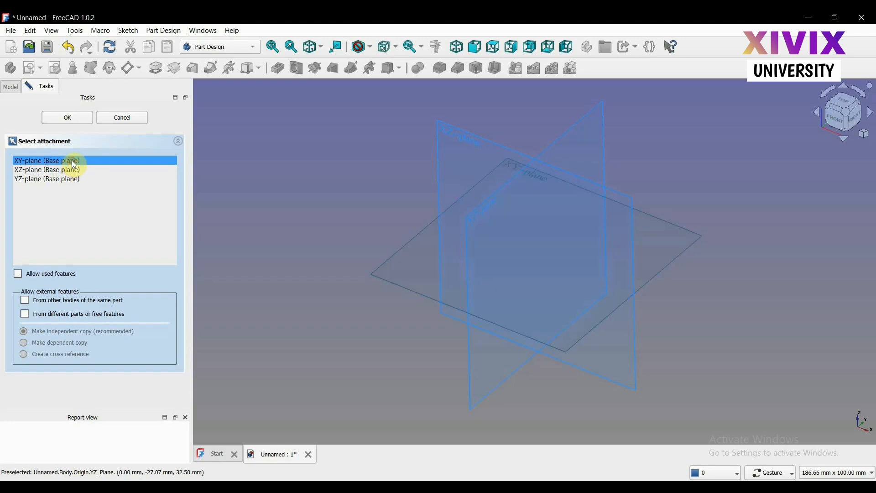
click(69, 118)
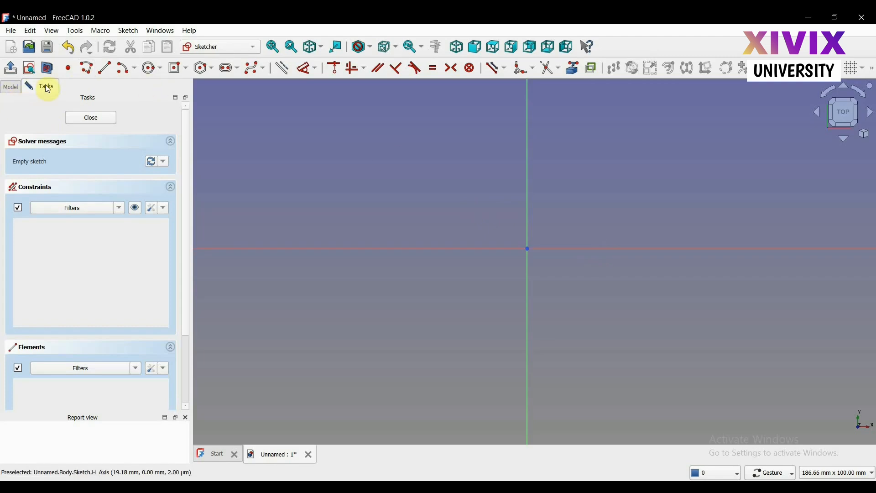
- Inspect the sketch's attachment properties in the model tree before returning to the sketch tasks
click(12, 90)
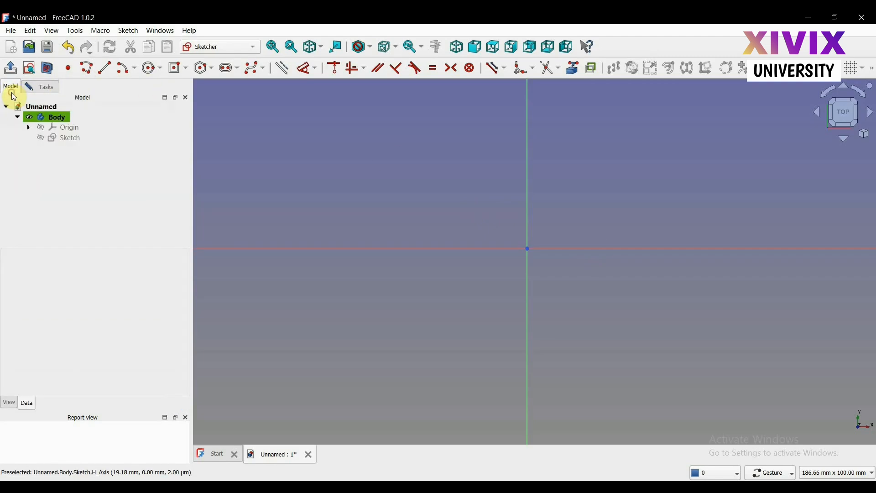
click(64, 138)
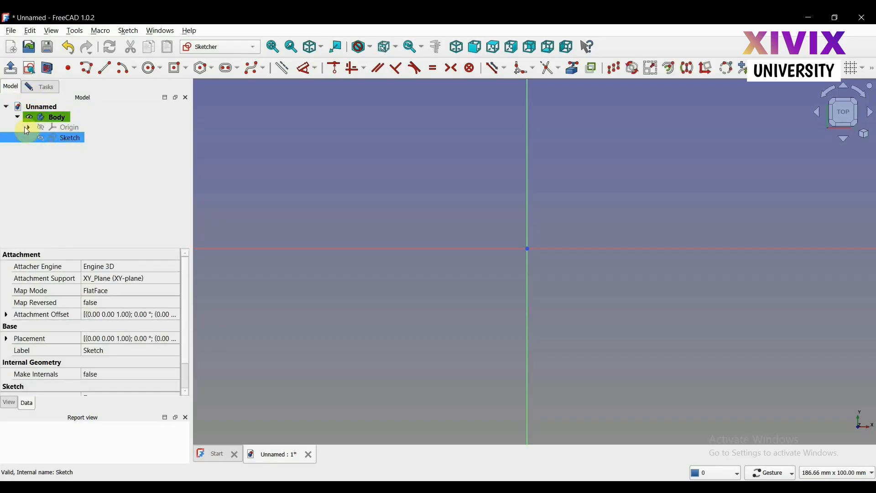
click(42, 89)
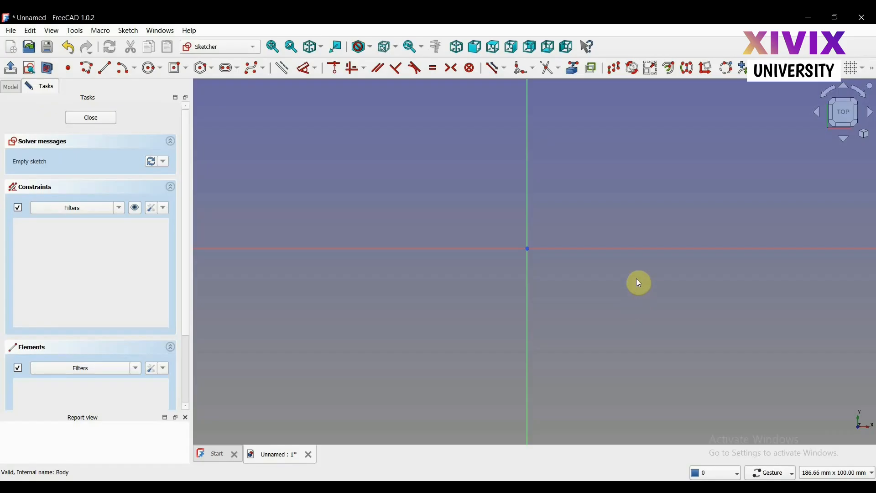
- Set the unit system to Standard (mm, kg, s, °)
scroll(658, 271, up, 2)
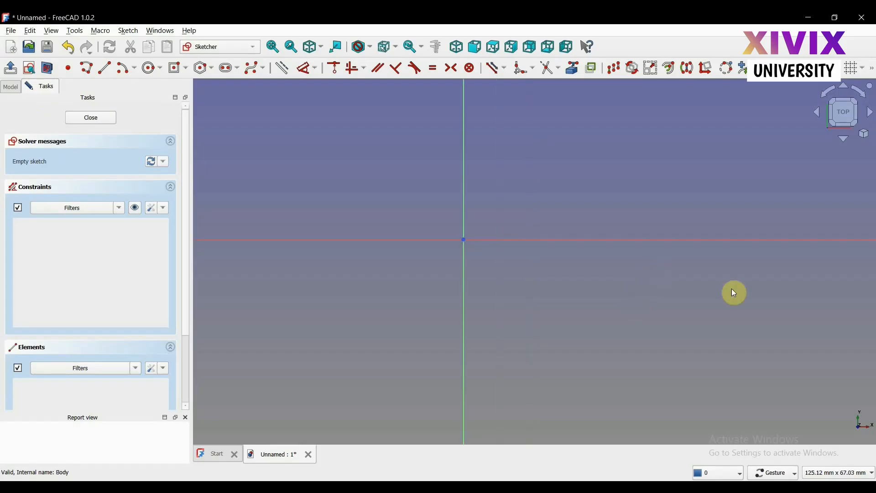
click(833, 475)
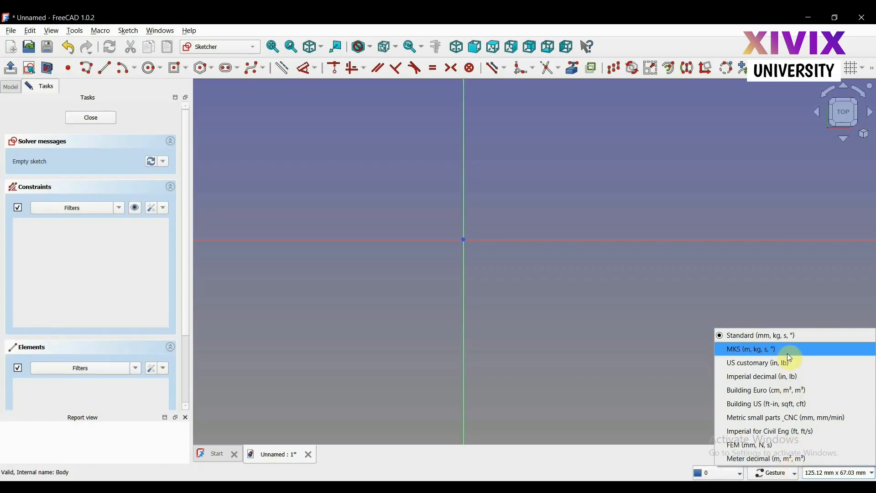
click(735, 338)
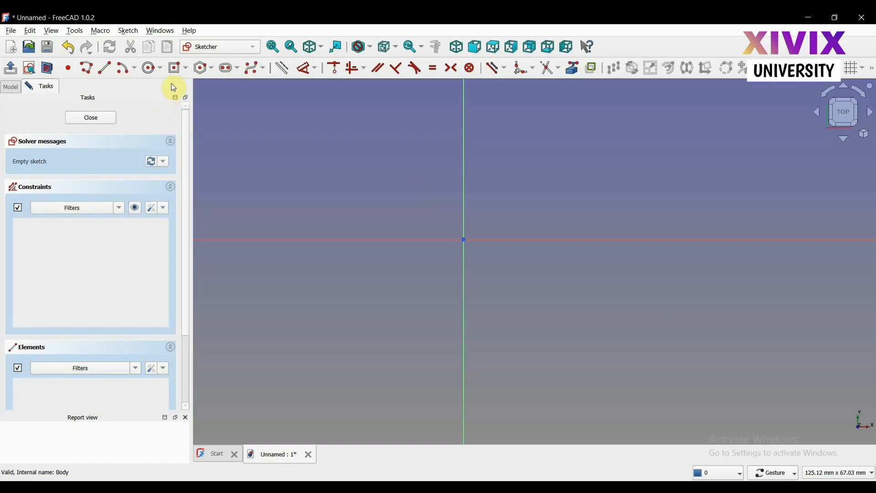
- Draw a centered rectangle at the origin, about 41 mm wide and 22 mm tall
click(187, 69)
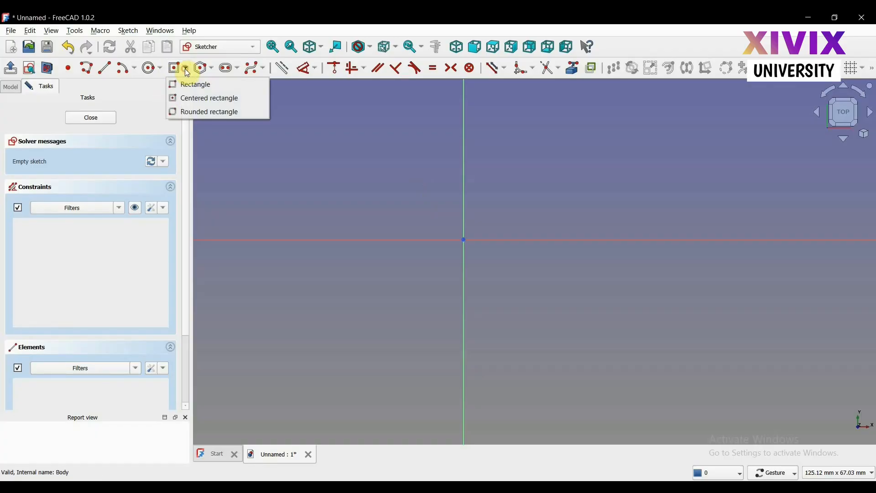
click(188, 99)
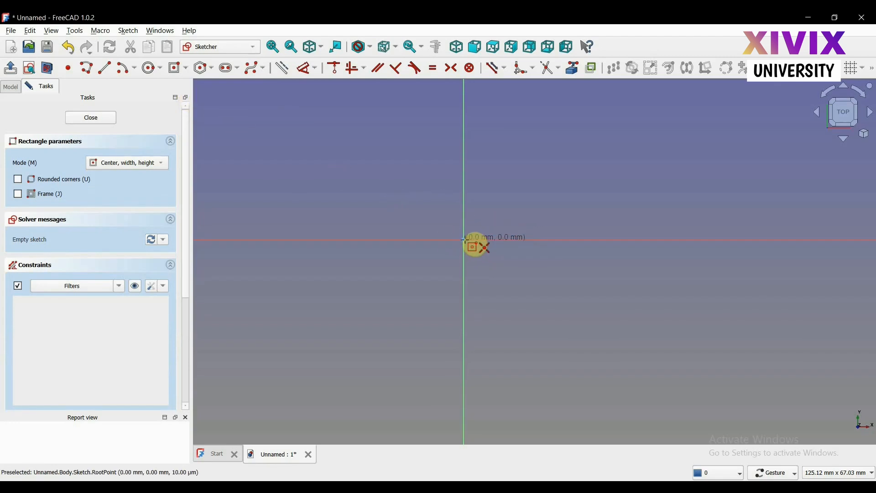
click(464, 239)
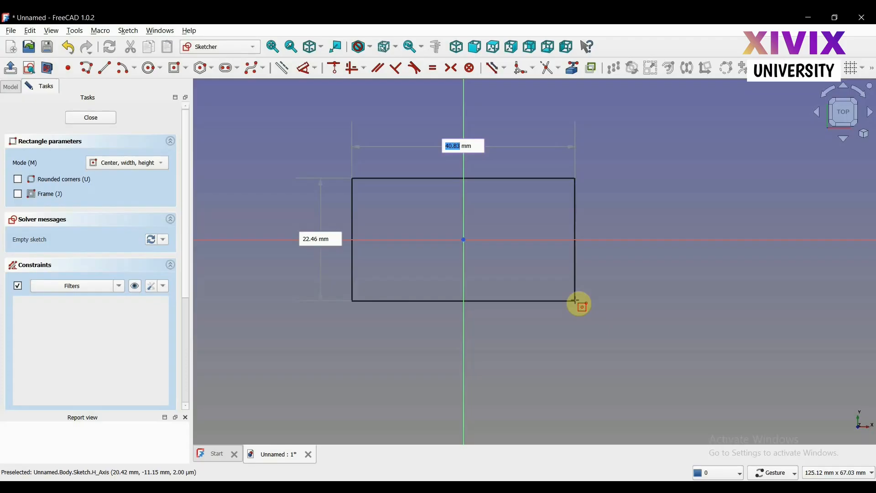
click(576, 301)
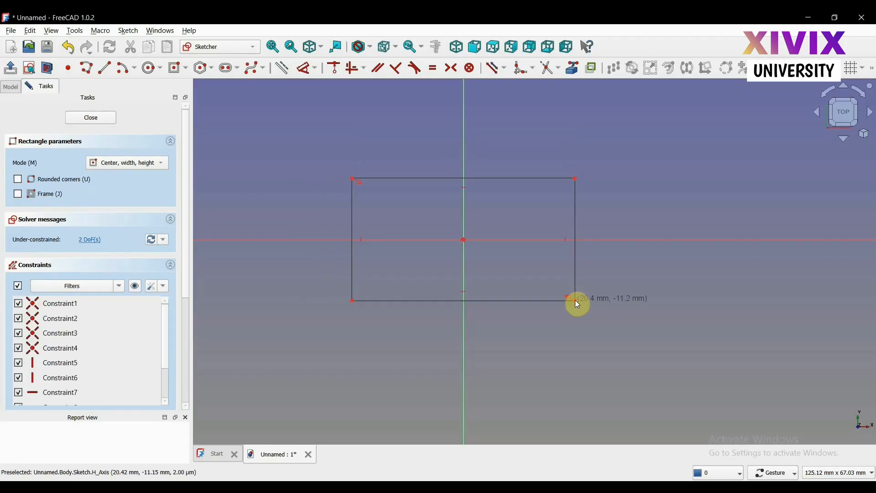
right_click(541, 338)
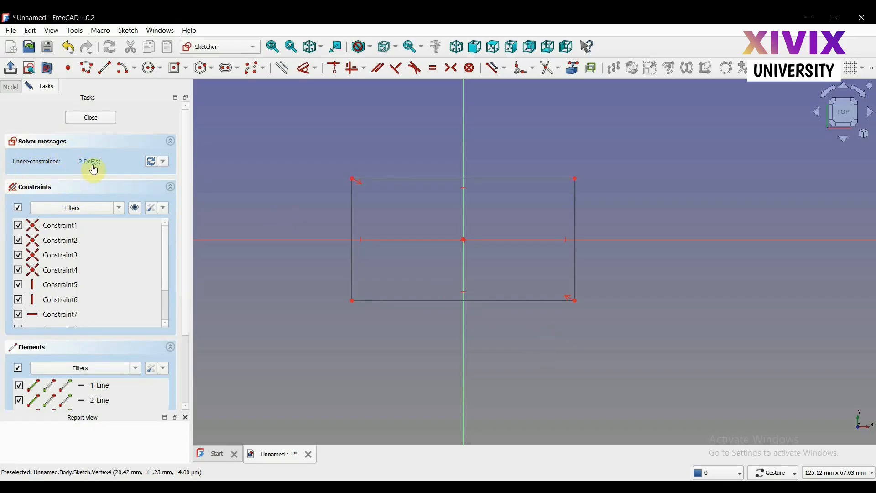
- Drag the rectangle's top and right edges to test its remaining degrees of freedom
click(464, 143)
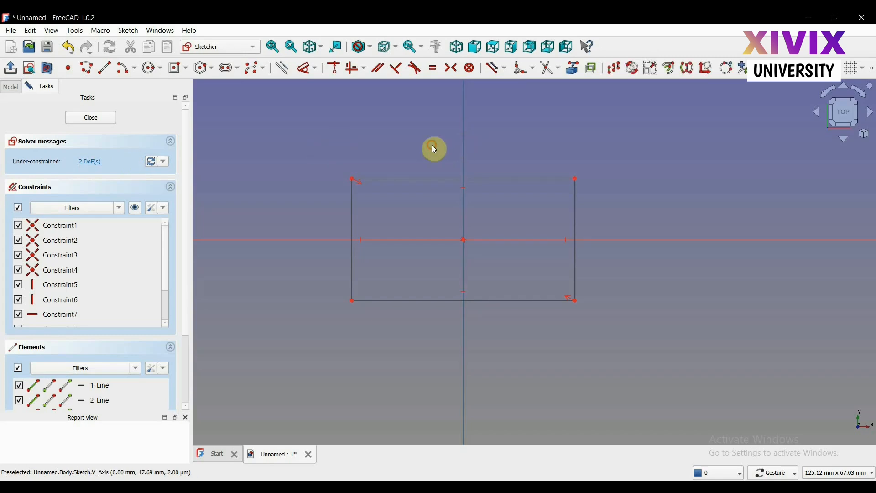
click(283, 241)
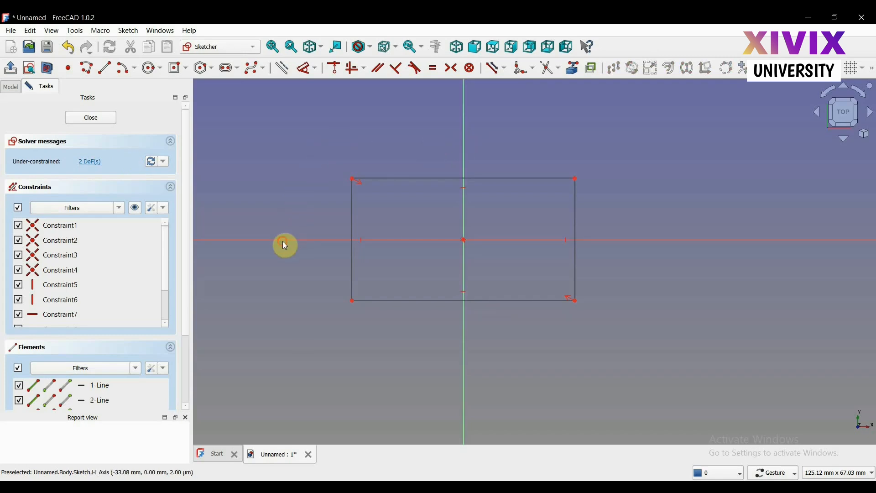
click(283, 240)
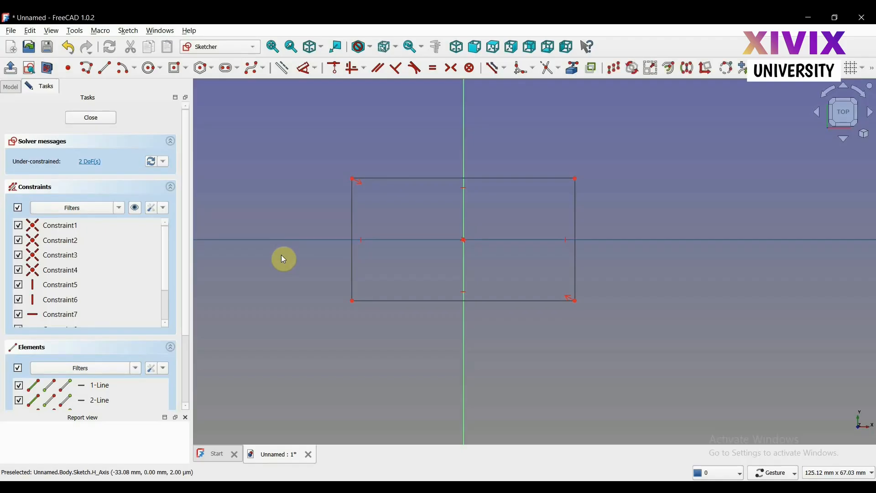
click(281, 255)
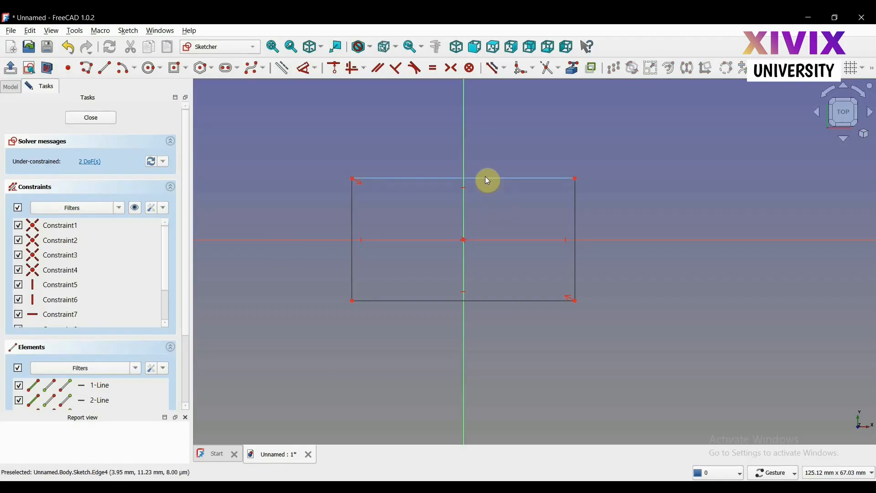
drag(486, 177, 486, 155)
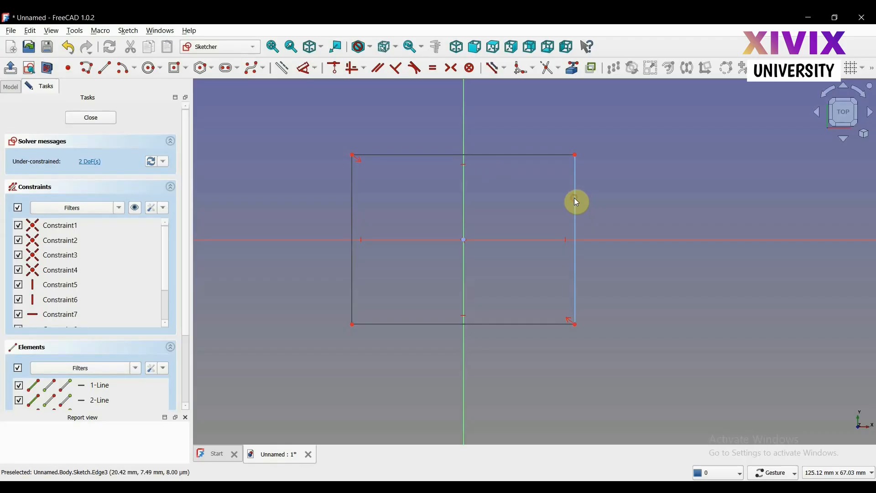
drag(574, 198, 593, 212)
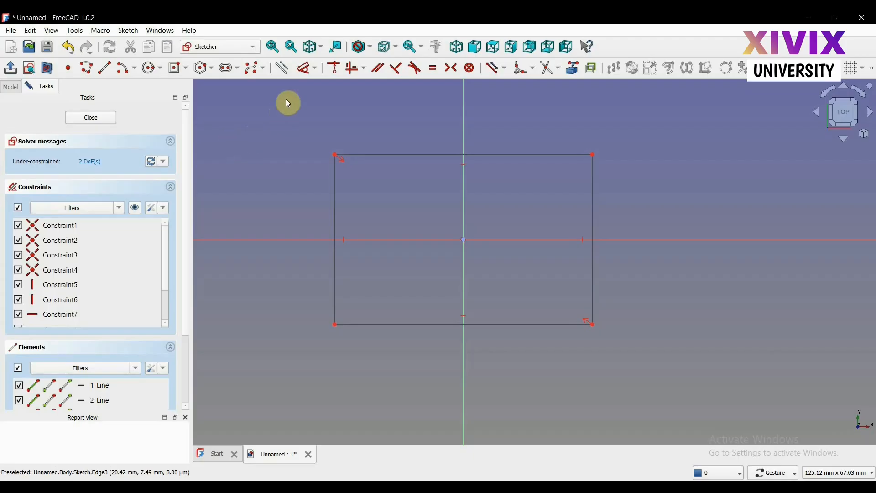
- Add a dimension constraint setting the rectangle's top edge length to 50 mm
click(307, 70)
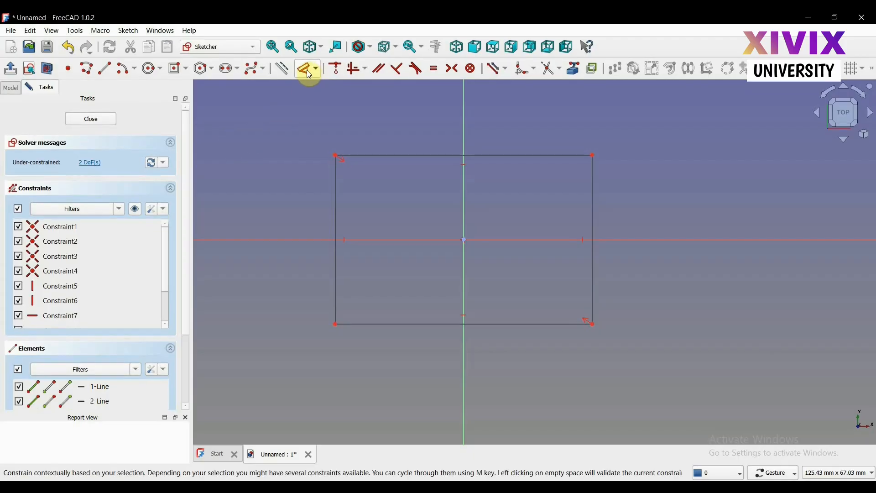
click(316, 69)
click(318, 87)
click(447, 155)
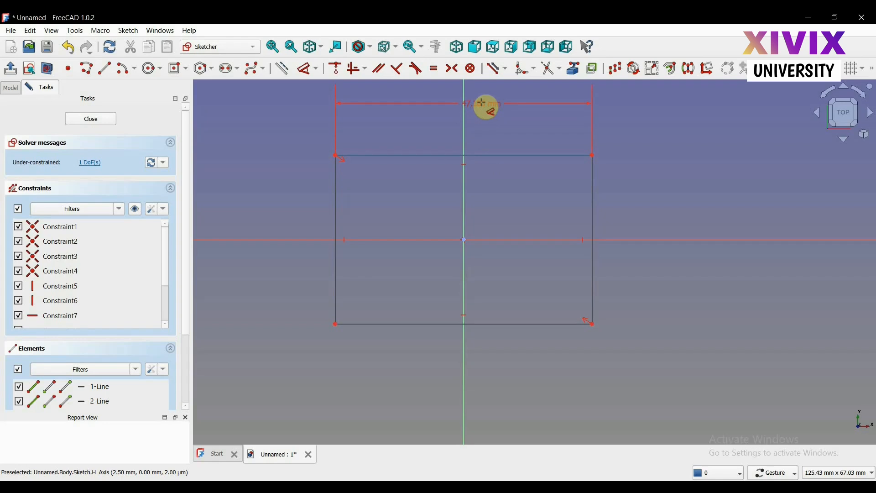
click(483, 105)
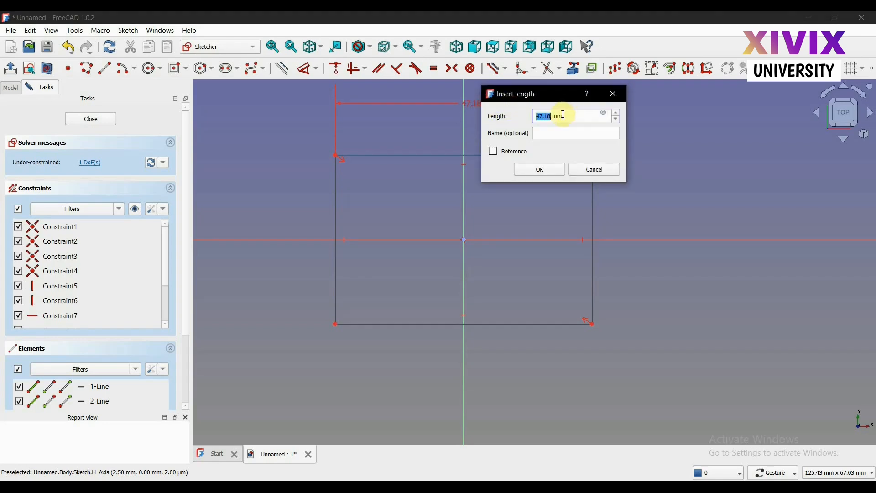
text(50)
key(Return)
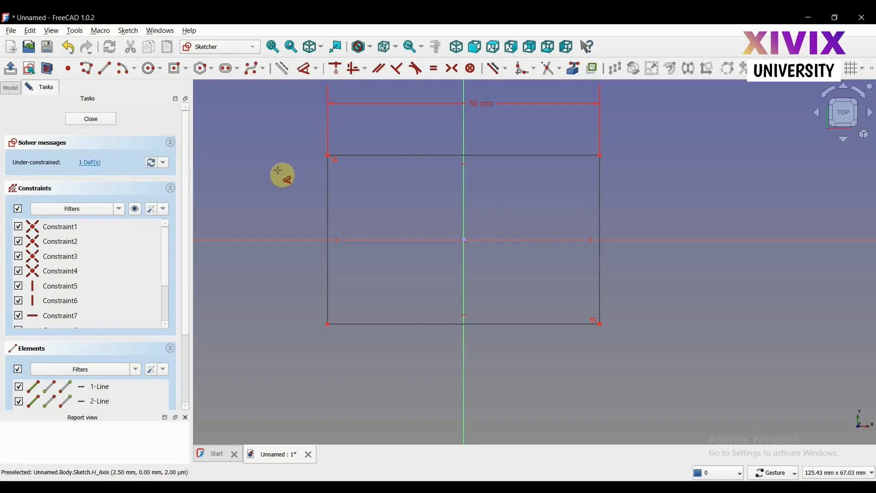
- Dimension the rectangle's left edge to a height of 30 mm
click(327, 210)
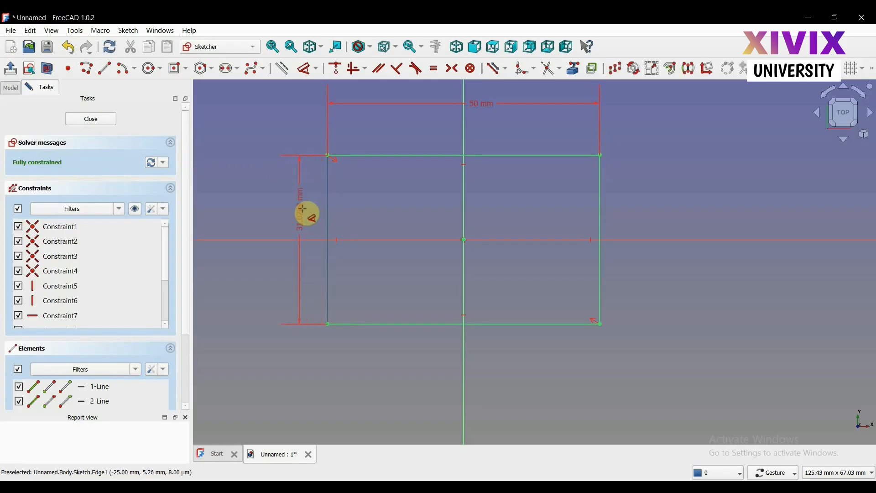
click(270, 225)
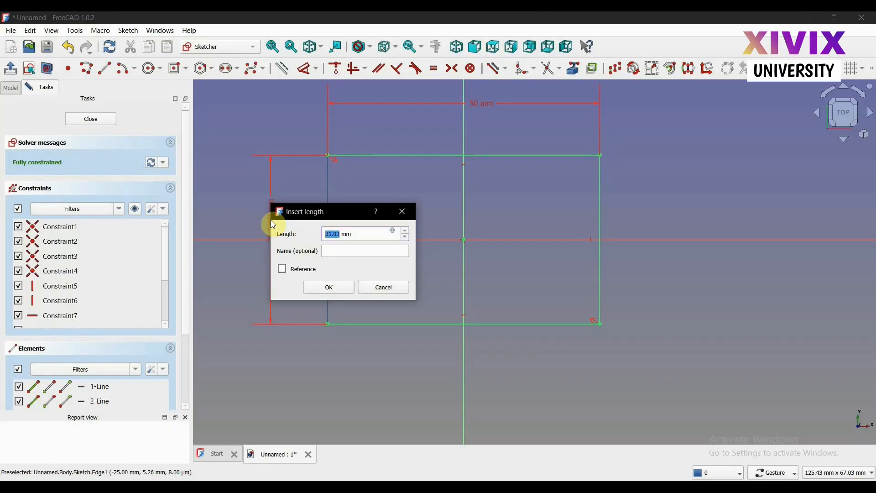
text(30)
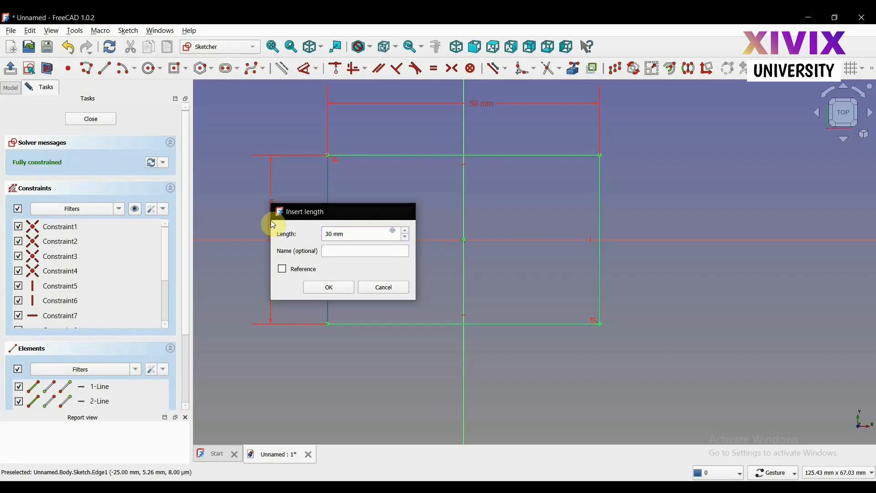
key(Return)
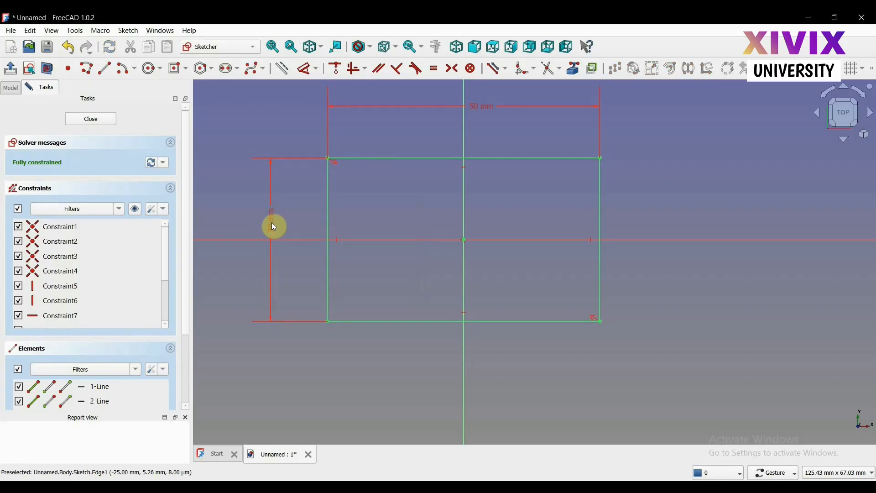
right_click(267, 355)
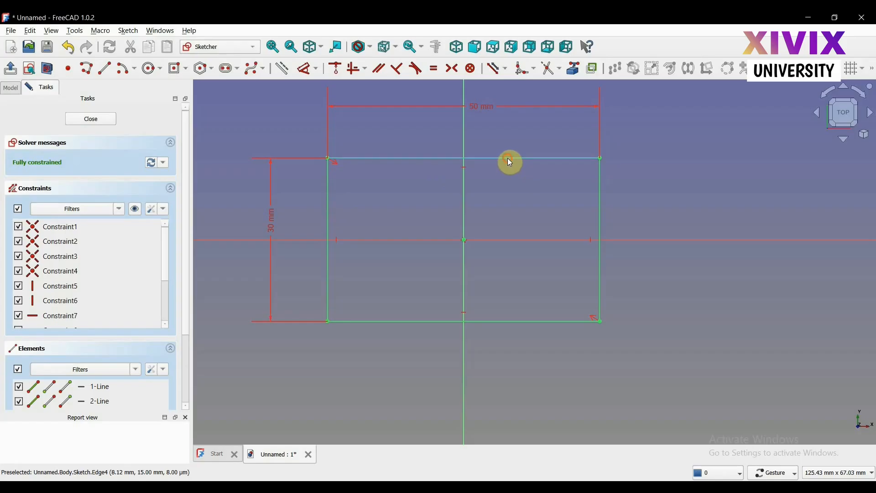
- Try dragging the fully constrained rectangle's top edge, then set its 50 mm width dimension to 6 mm
drag(508, 157, 507, 199)
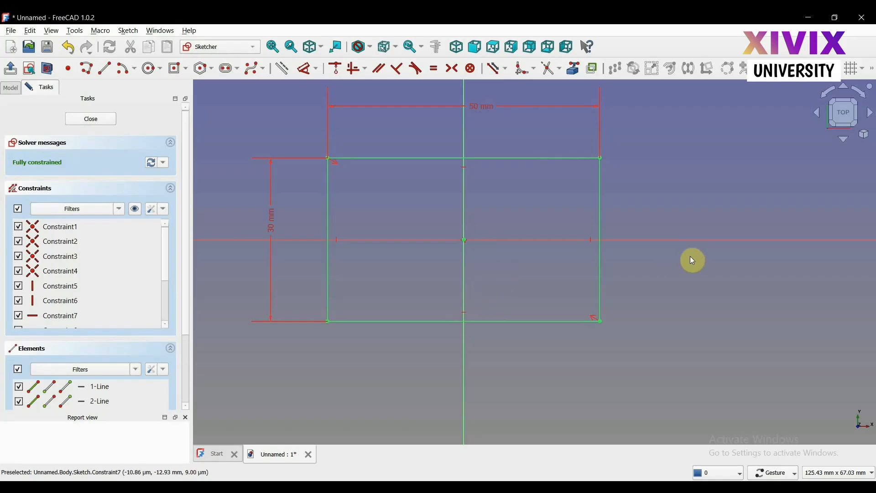
scroll(665, 286, down, 1)
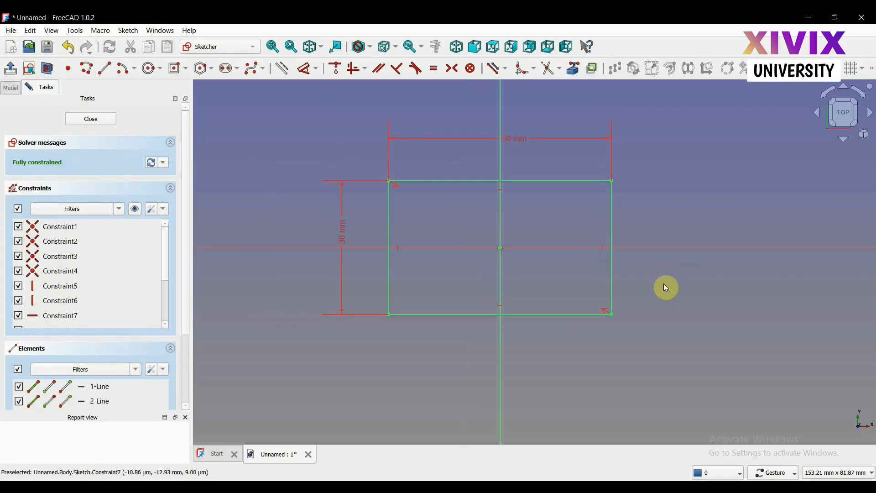
double_click(519, 144)
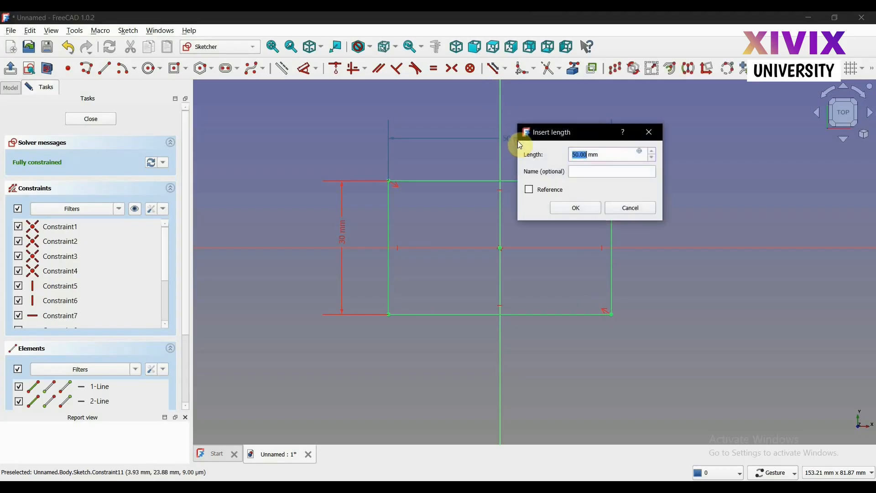
text(6)
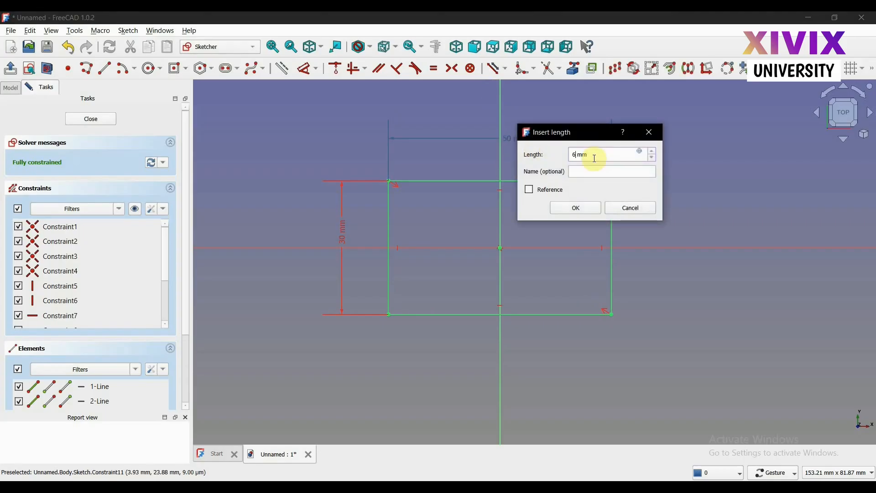
key(Return)
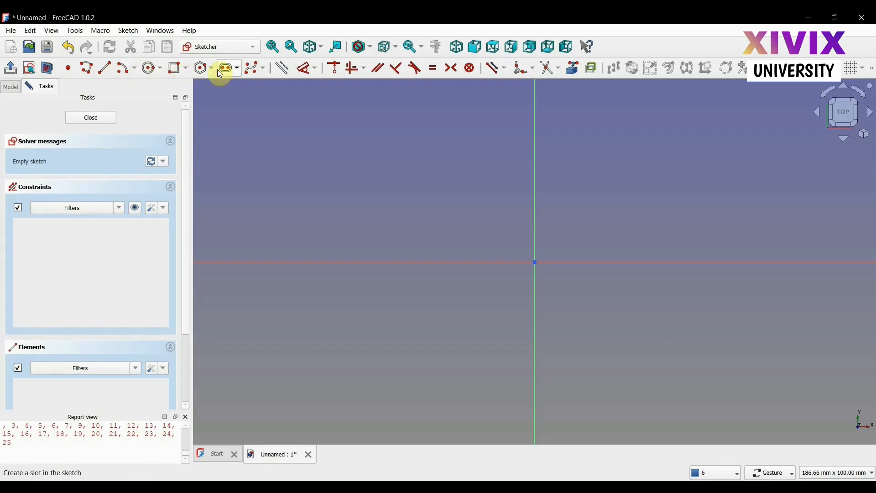
- Draw a closed four-sided outline from individual lines with the Line tool, right of the vertical axis
click(102, 75)
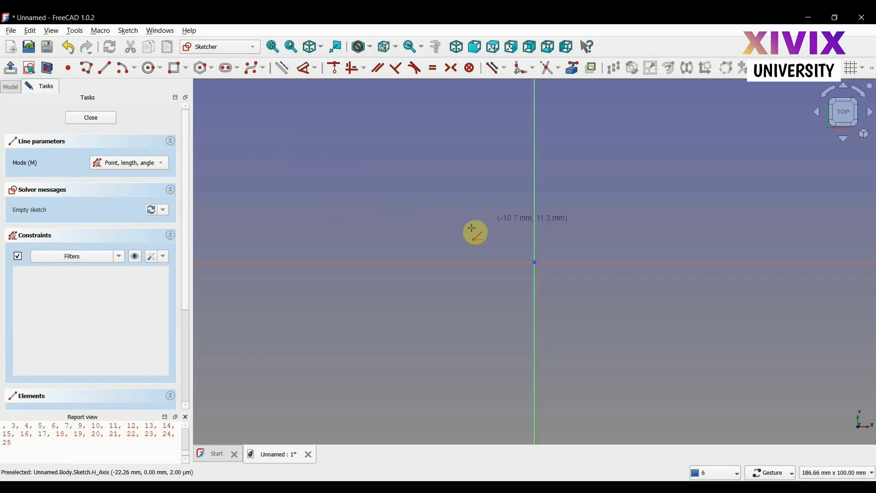
click(600, 152)
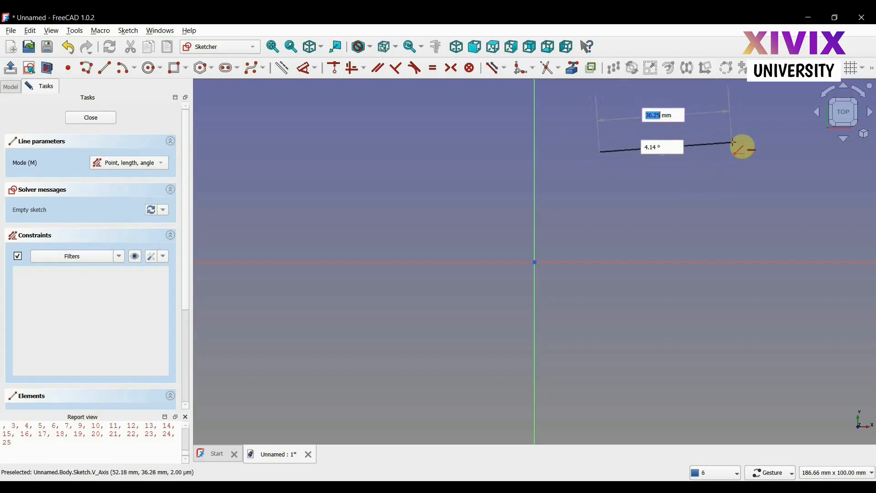
click(737, 165)
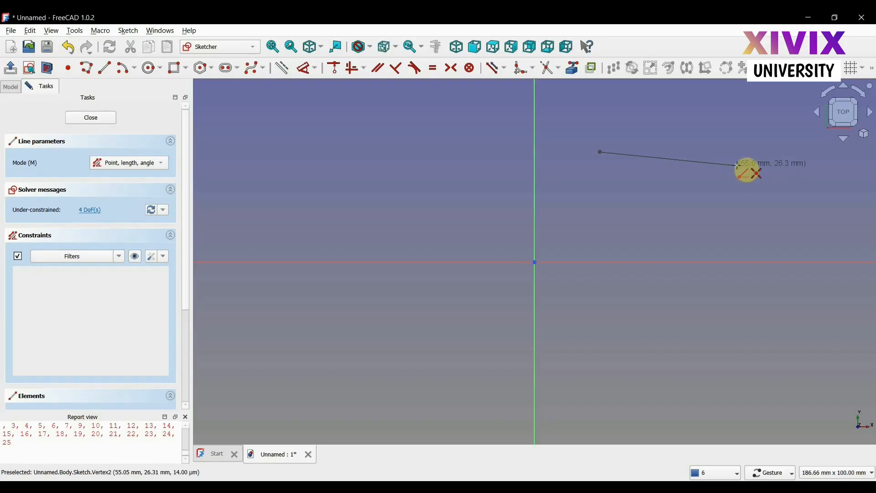
click(738, 165)
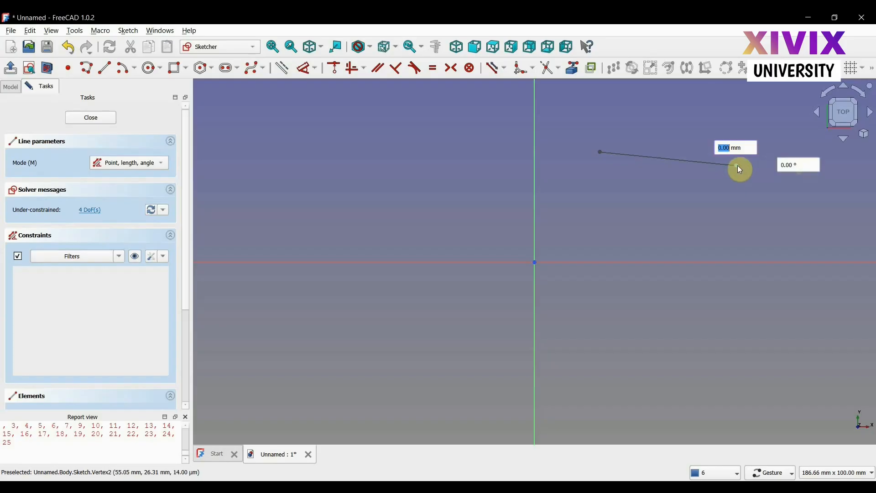
click(746, 249)
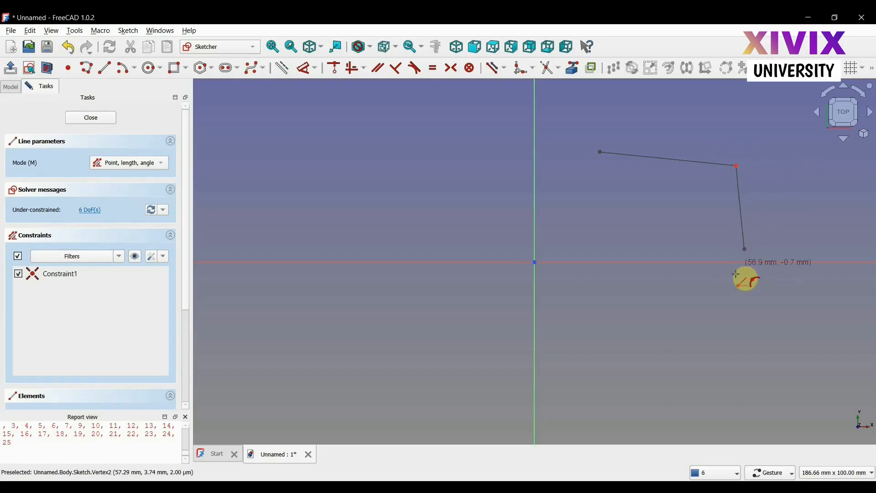
click(746, 248)
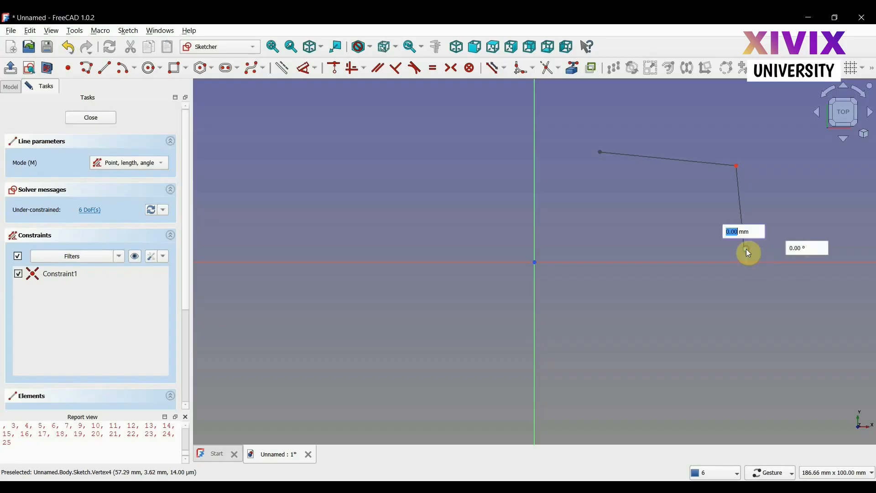
click(637, 302)
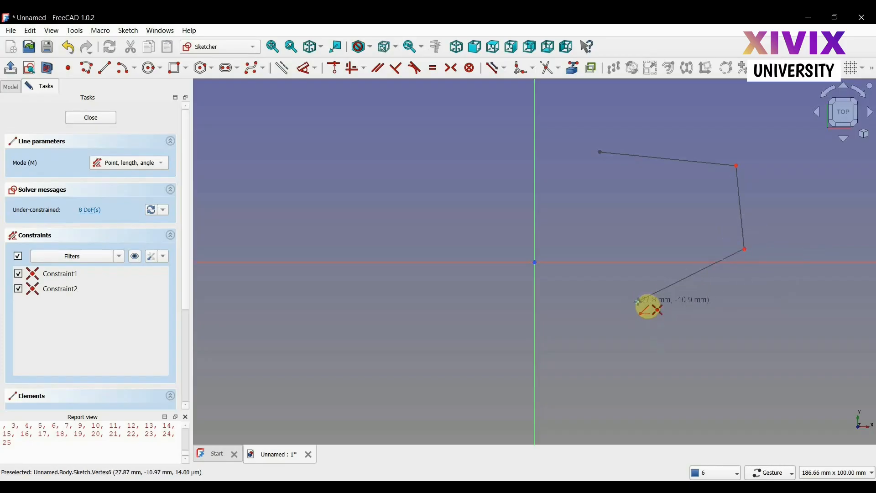
click(638, 303)
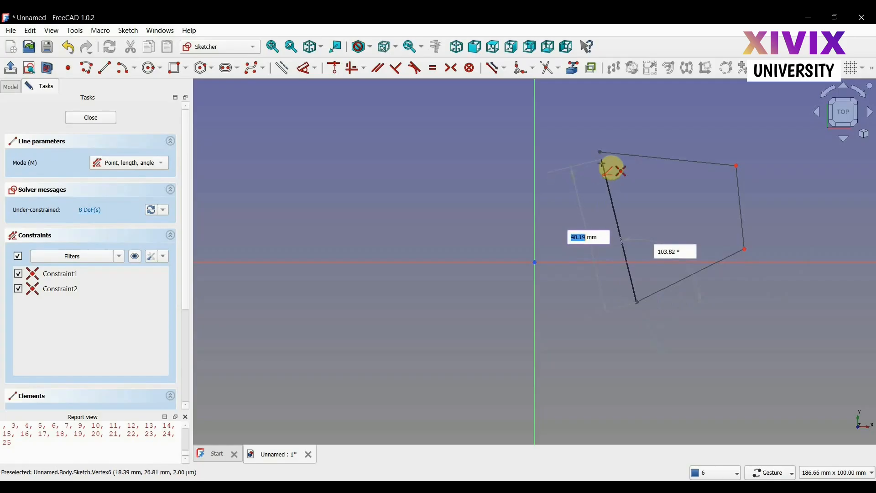
click(599, 152)
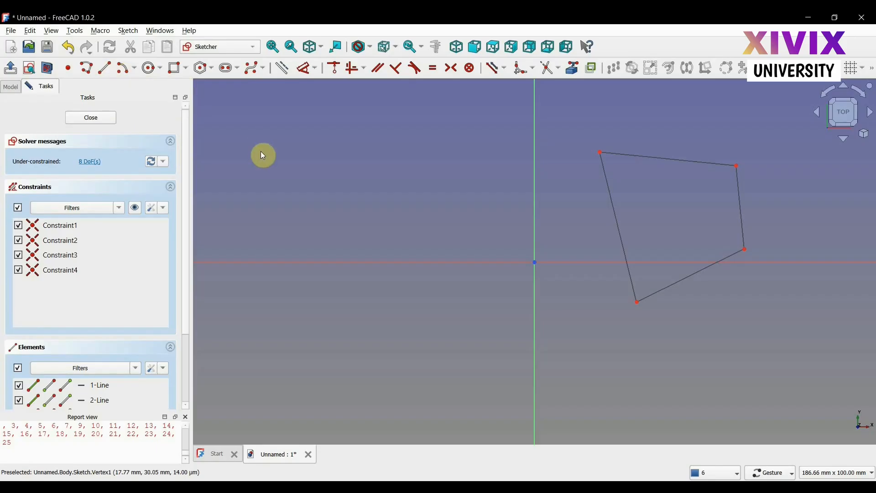
- Draw a closed four-sided polyline left of the vertical axis
click(87, 71)
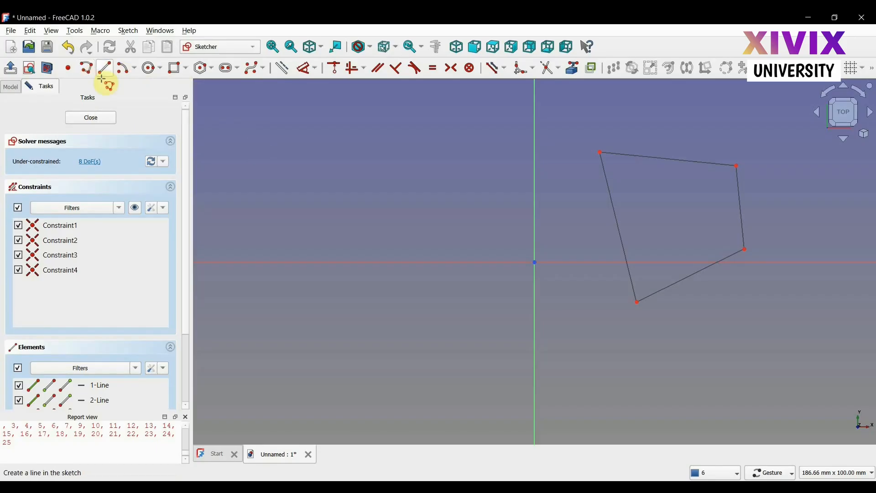
click(413, 231)
click(344, 151)
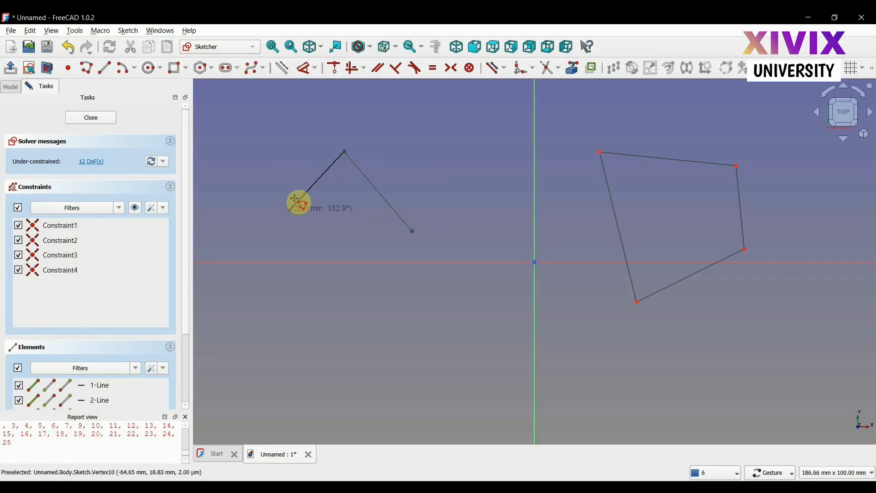
click(272, 237)
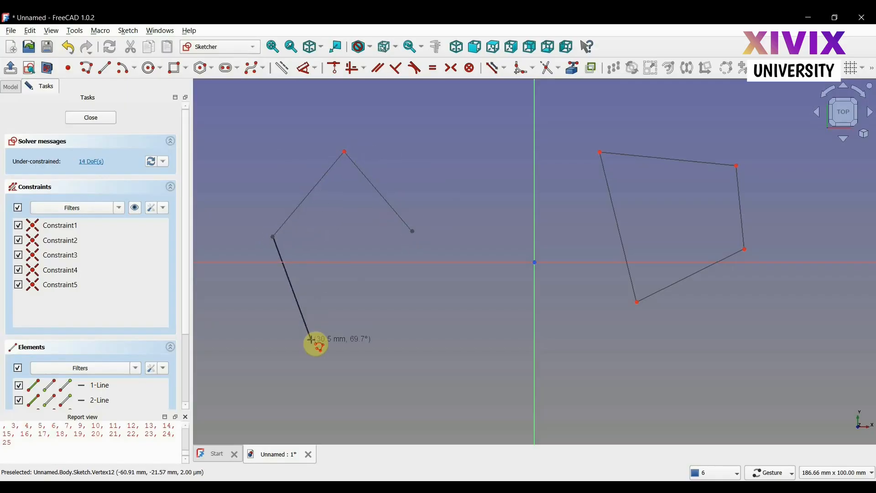
click(312, 340)
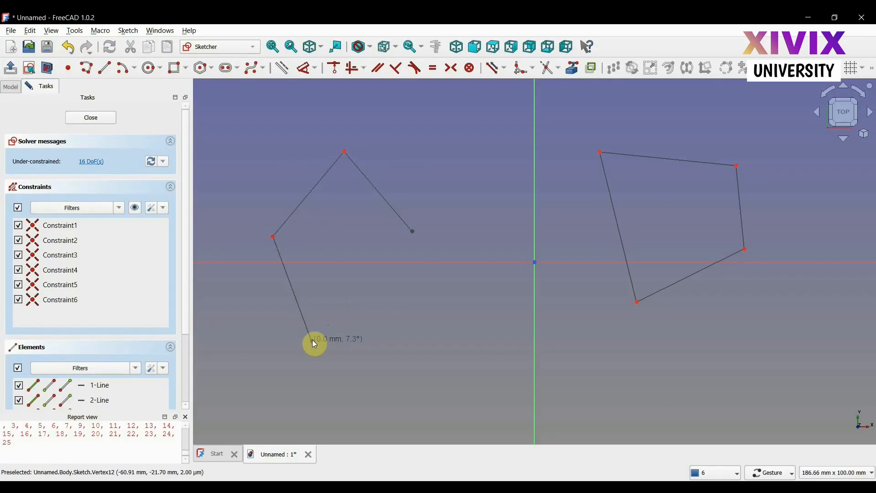
click(413, 232)
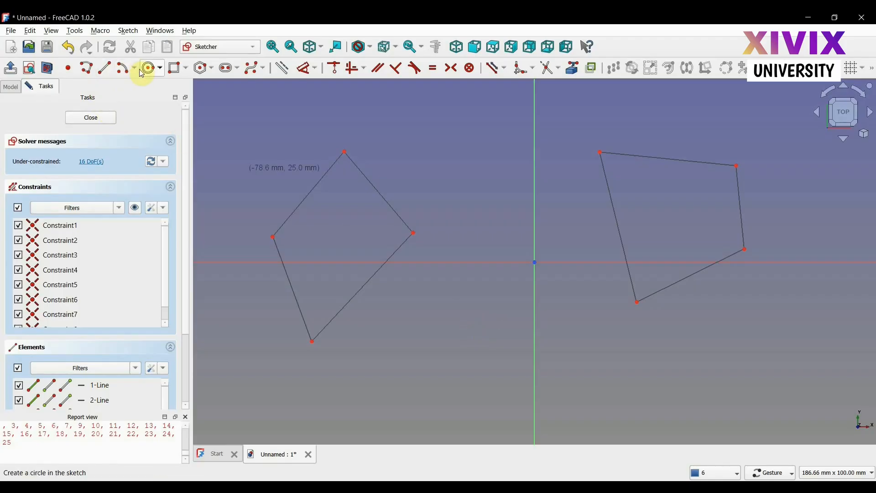
- Draw a circle of about 27 mm radius centred on the horizontal axis, its edge touching the vertical axis
click(153, 72)
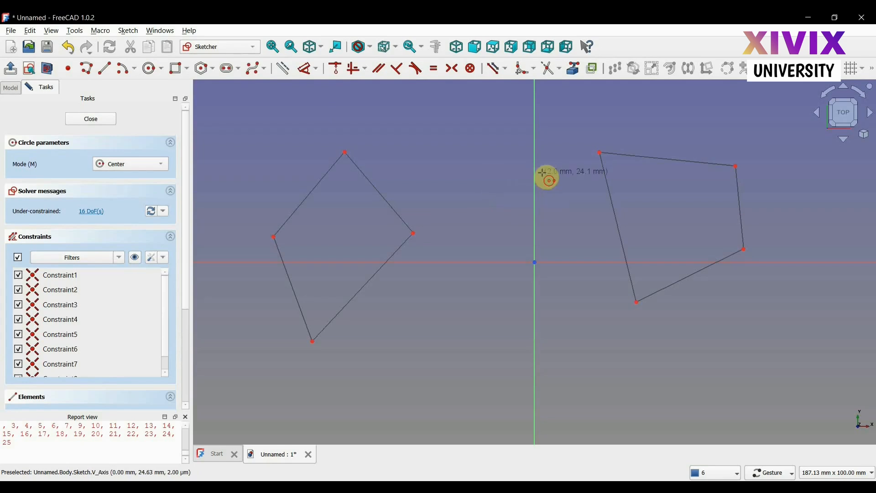
click(486, 262)
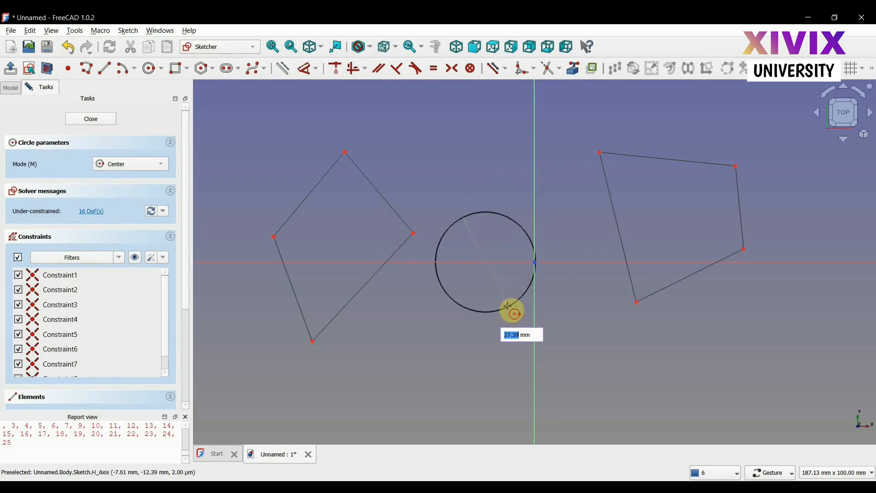
click(508, 308)
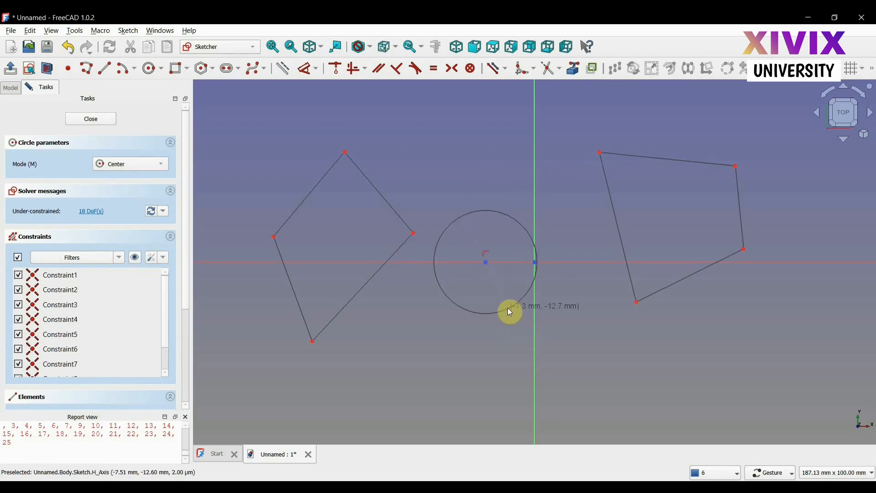
right_click(509, 337)
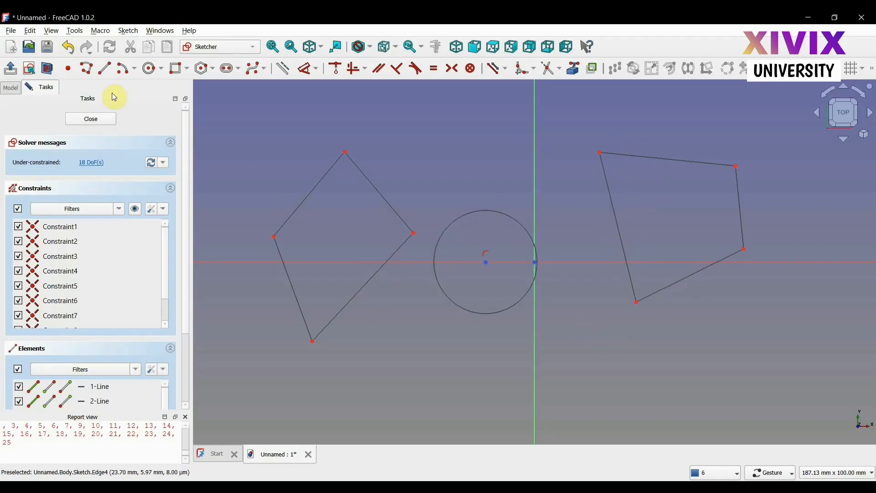
- Draw a small centre-point arc of about 6.5 mm radius centred on the horizontal axis, right of the origin
click(128, 74)
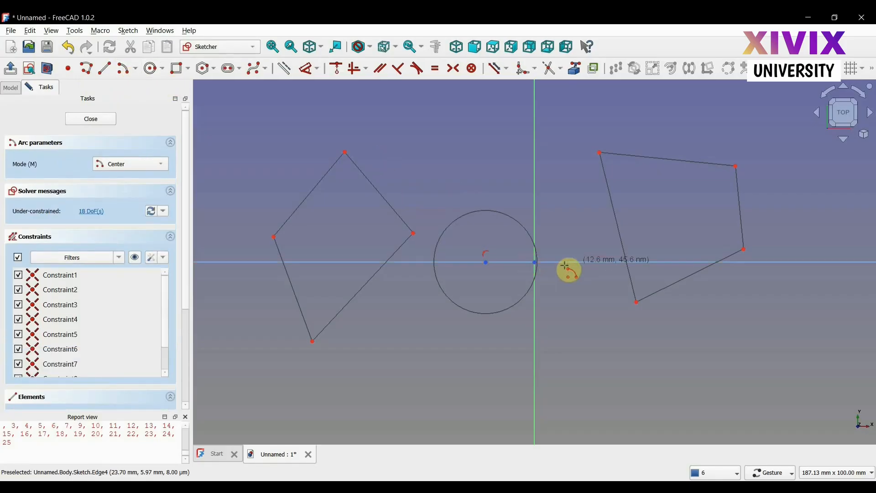
click(583, 263)
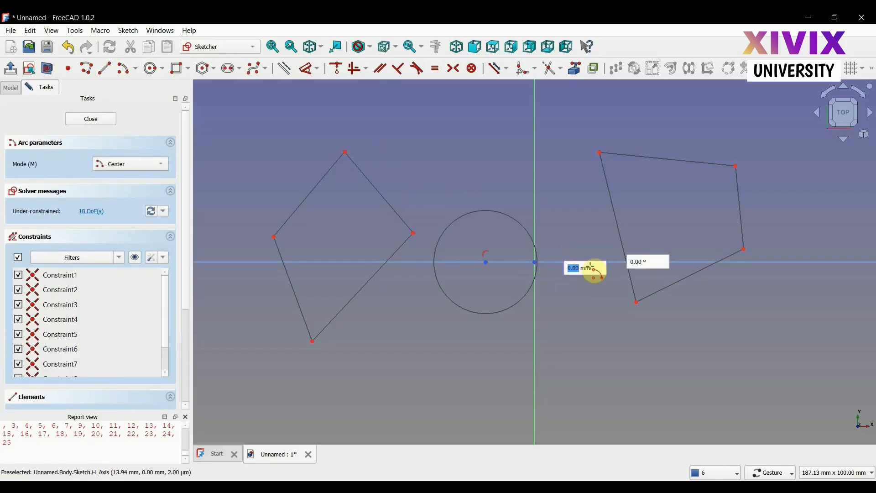
click(579, 239)
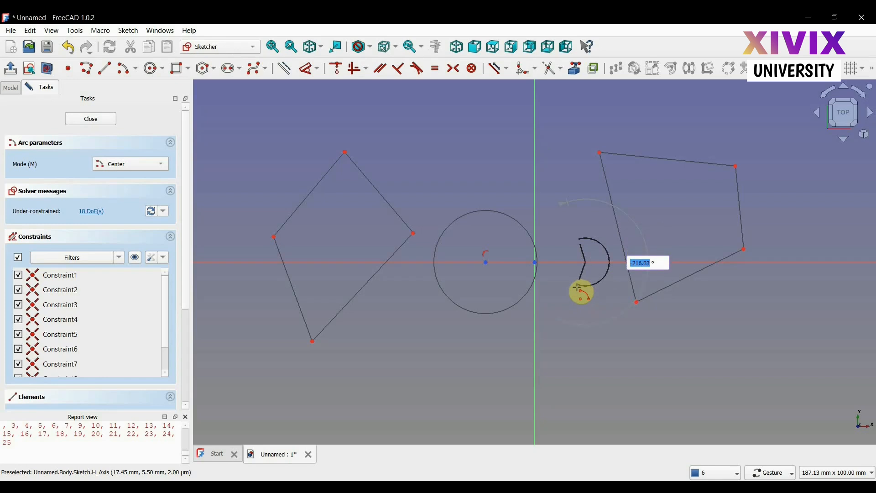
click(611, 250)
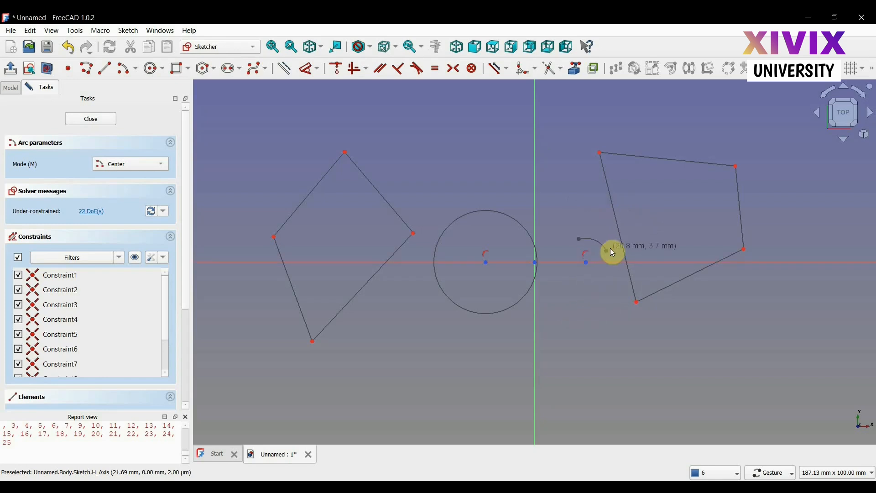
right_click(609, 296)
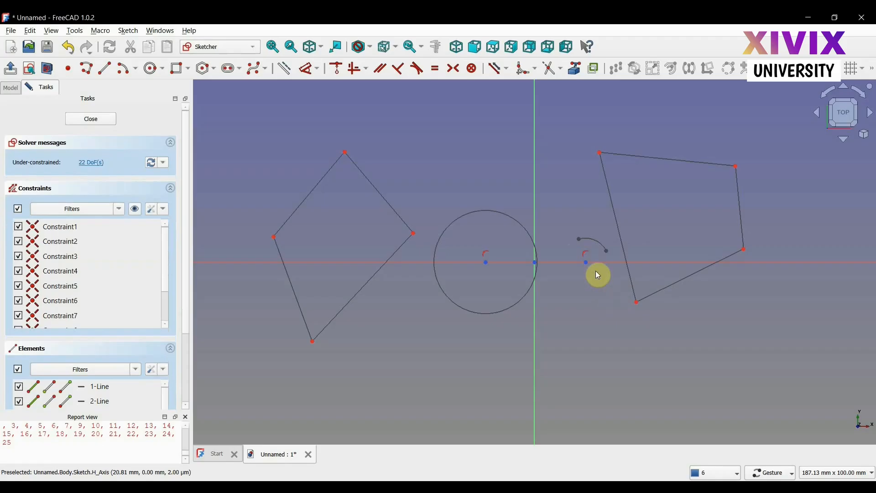
click(592, 243)
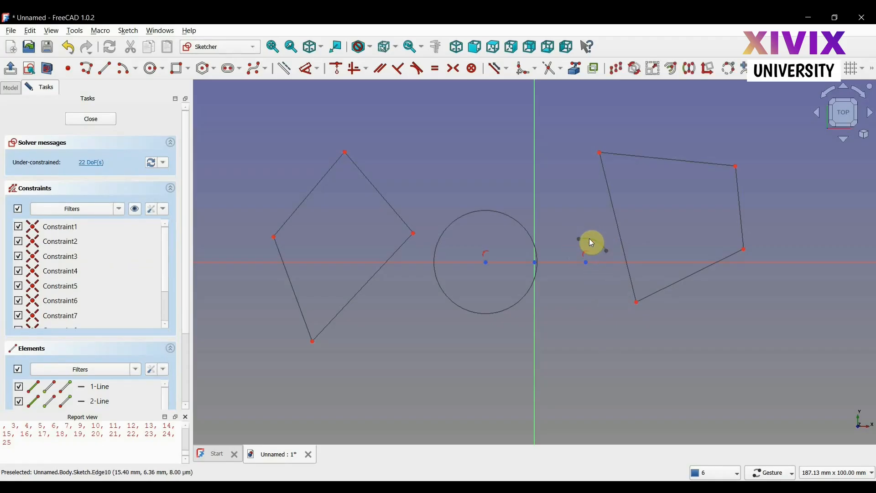
click(583, 298)
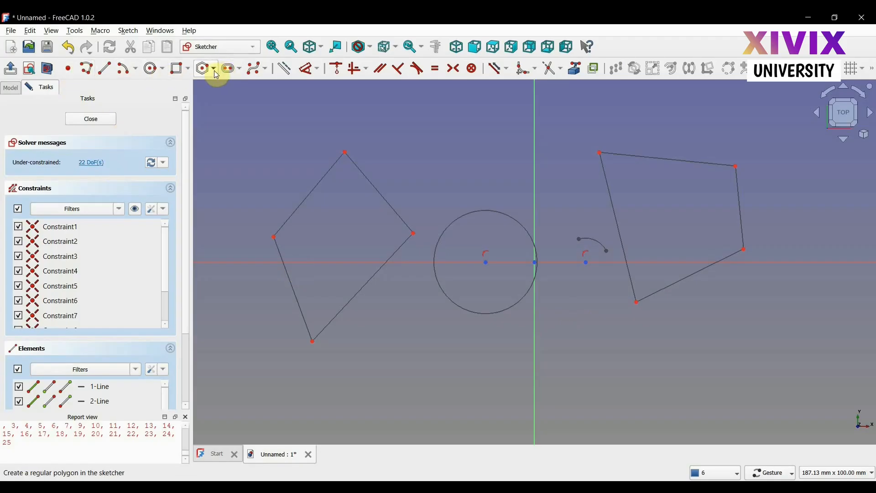
- Draw a horizontal slot about 12 mm long with about 5 mm radius above the circle
click(245, 72)
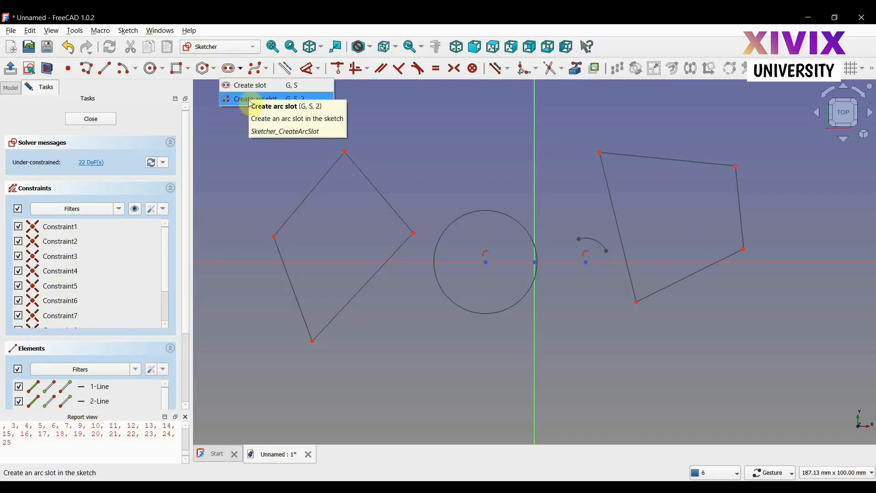
click(236, 86)
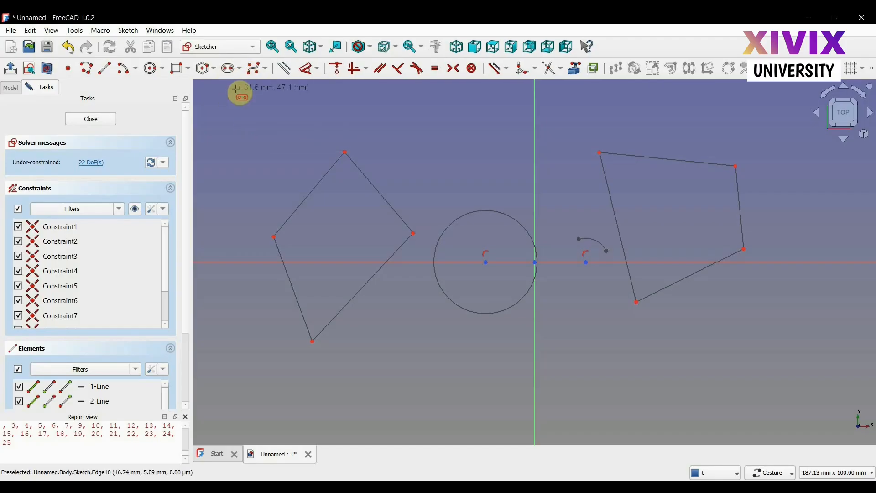
click(501, 139)
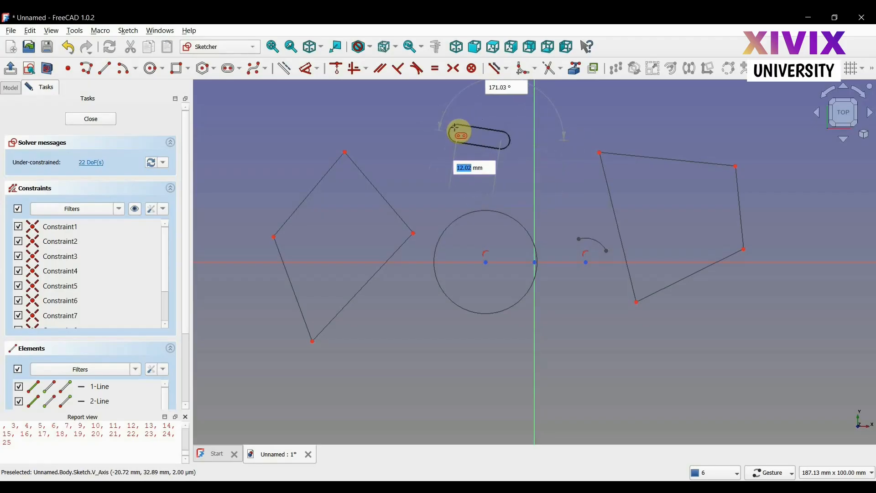
click(459, 139)
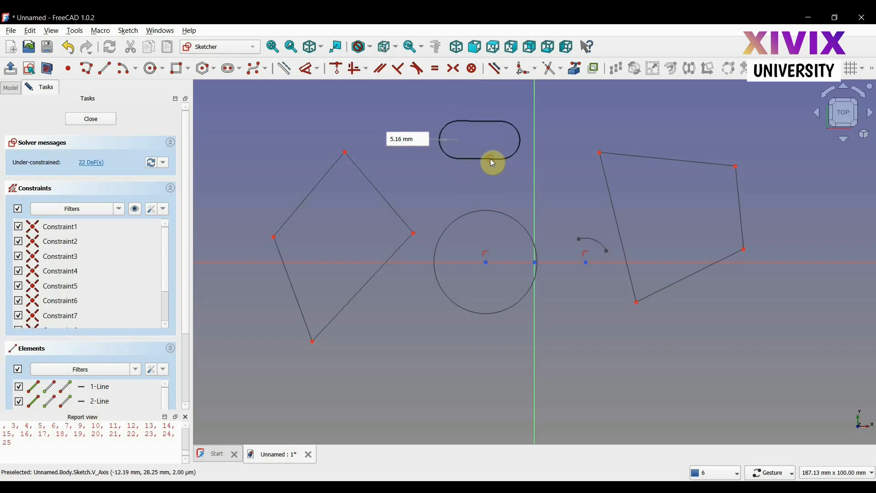
click(491, 160)
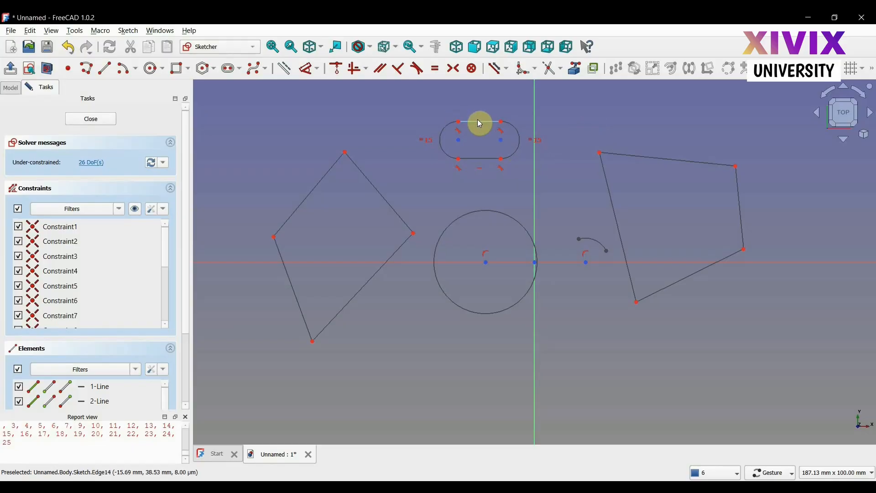
- Enlarge the slot by dragging its top edge and its right end outward
mouse_move(480, 121)
mouse_down()
mouse_move(477, 106)
mouse_move(477, 117)
mouse_up()
mouse_move(525, 139)
mouse_down()
mouse_move(555, 136)
mouse_move(497, 141)
mouse_move(524, 140)
mouse_up()
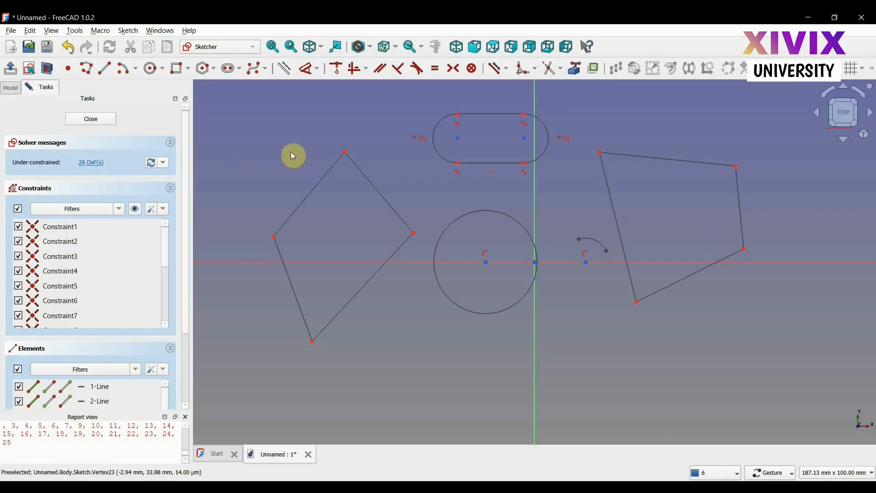
drag(248, 98, 778, 399)
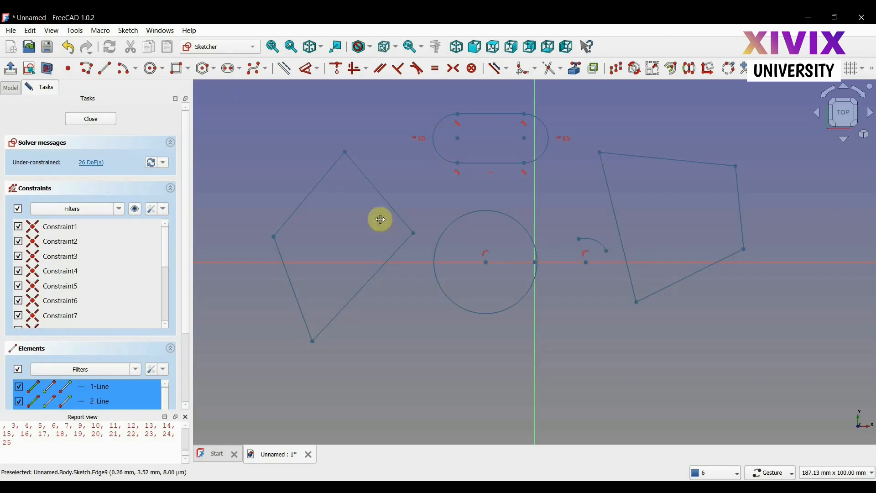
click(273, 147)
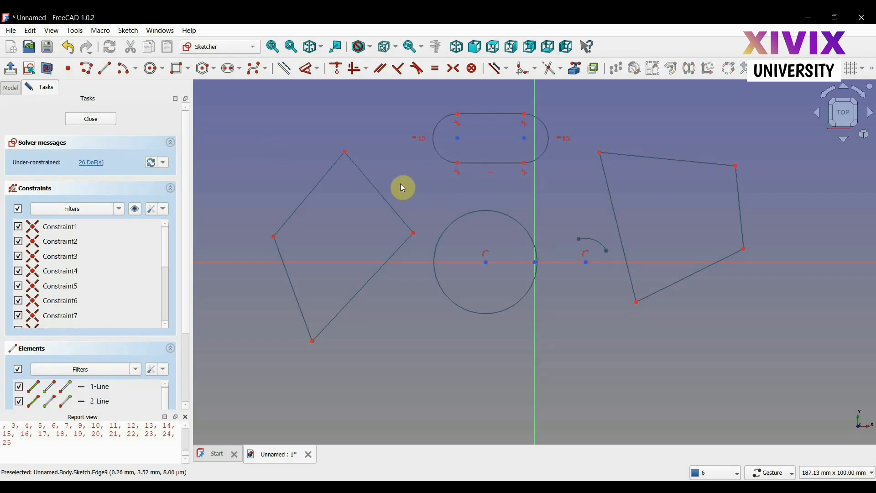
- Constrain the circle's radius to 15 mm with the Constrain radius tool
click(320, 70)
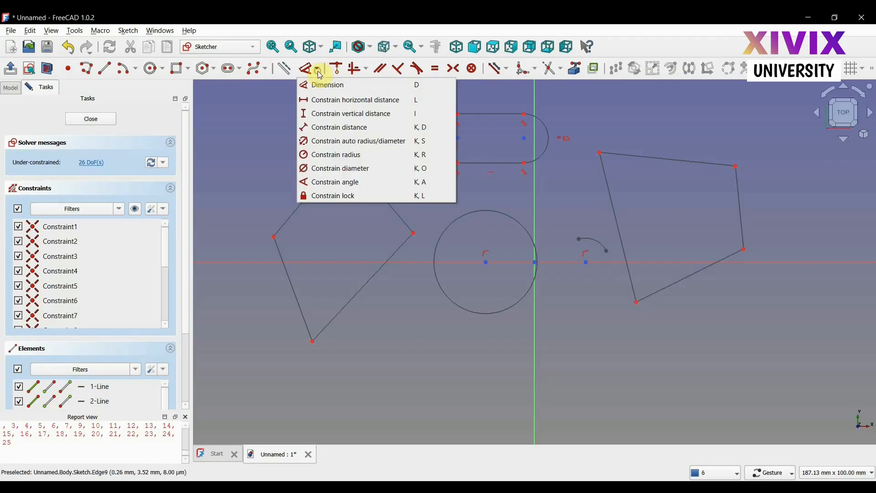
click(330, 155)
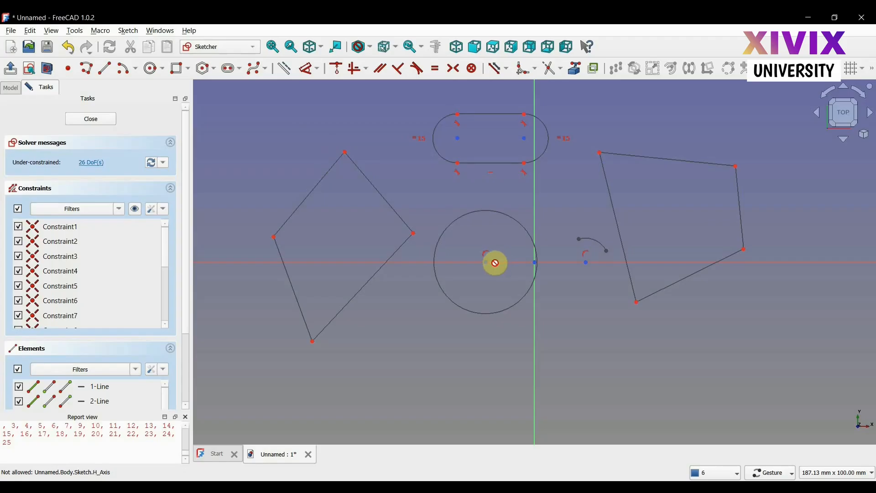
scroll(540, 262, up, 2)
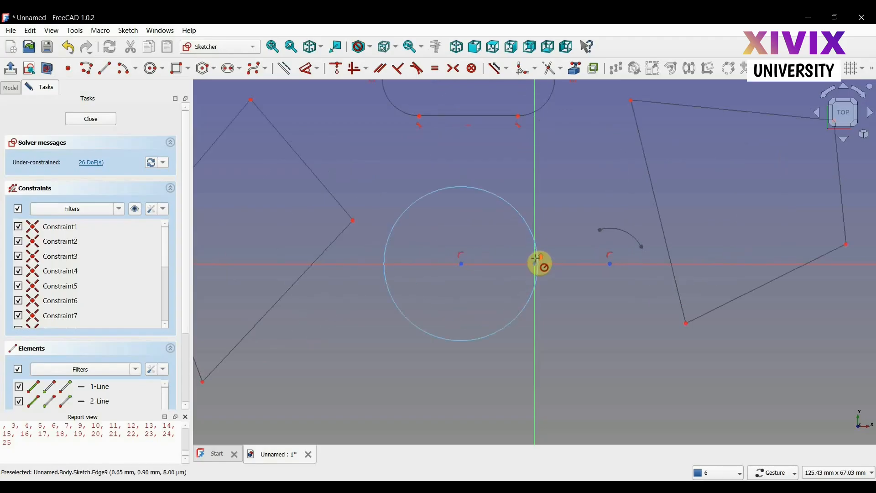
click(510, 203)
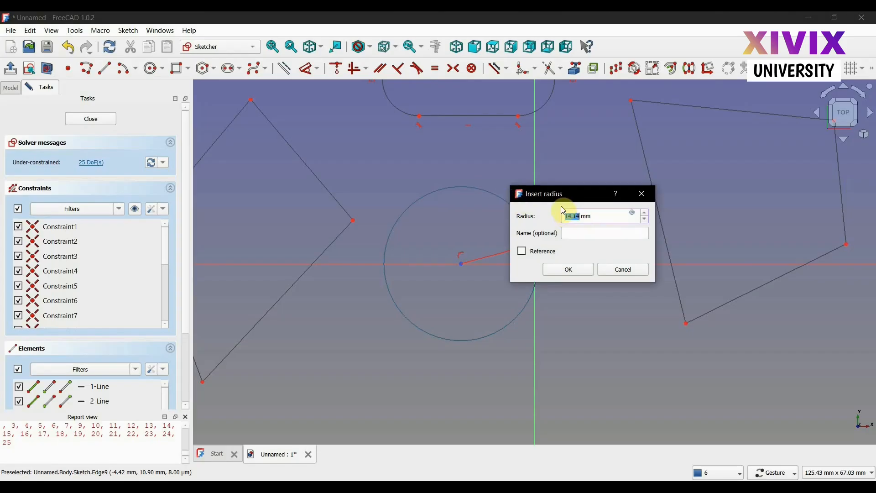
drag(562, 195, 651, 254)
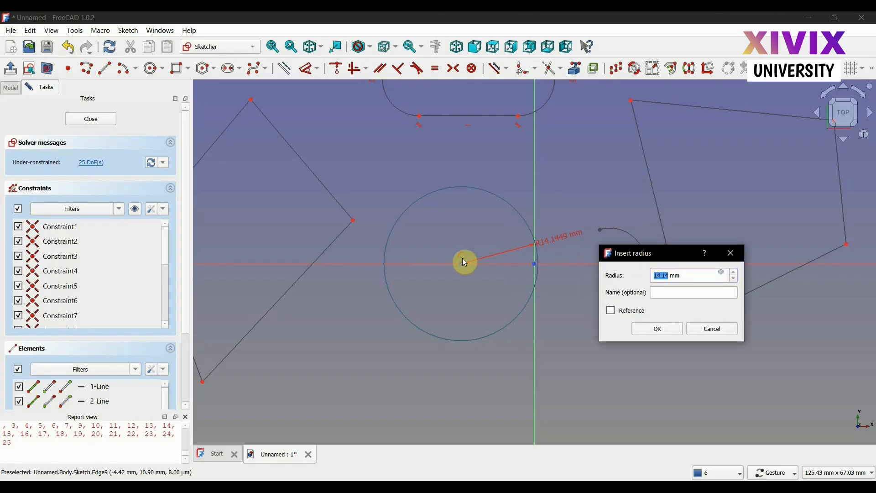
text(15)
key(Return)
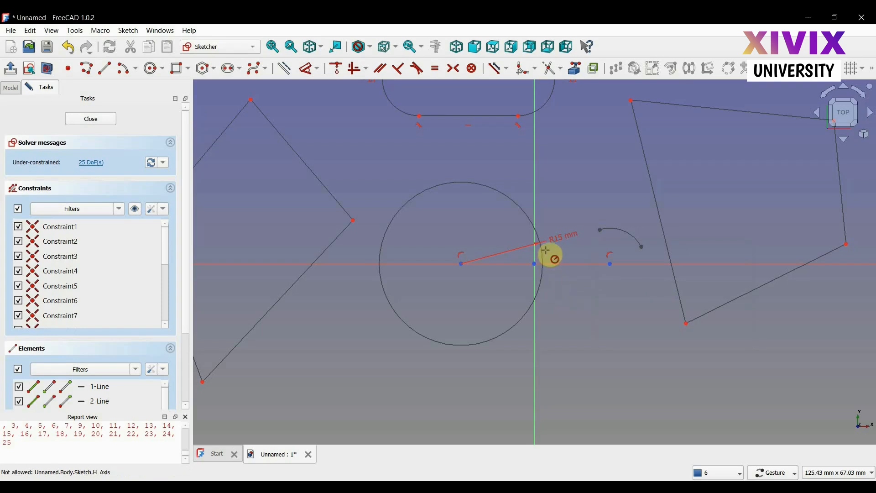
right_click(576, 340)
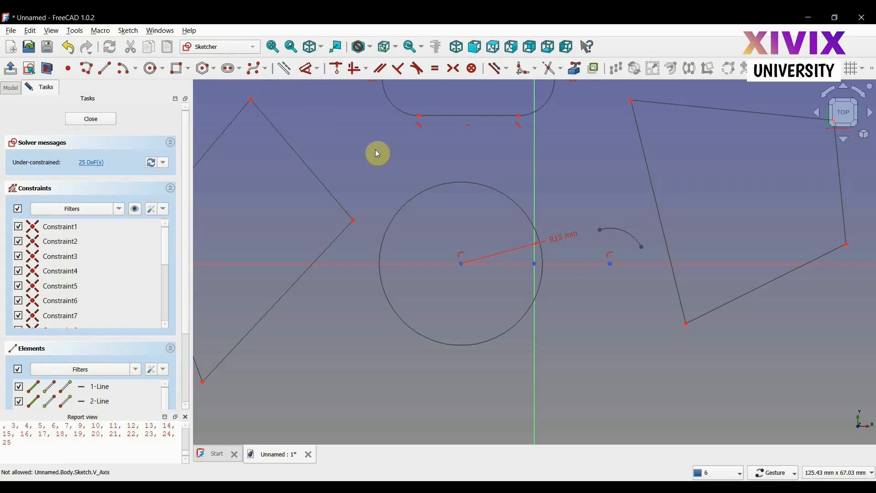
- Dimension the horizontal distance from the circle's centre to the vertical axis as 15 mm
click(318, 70)
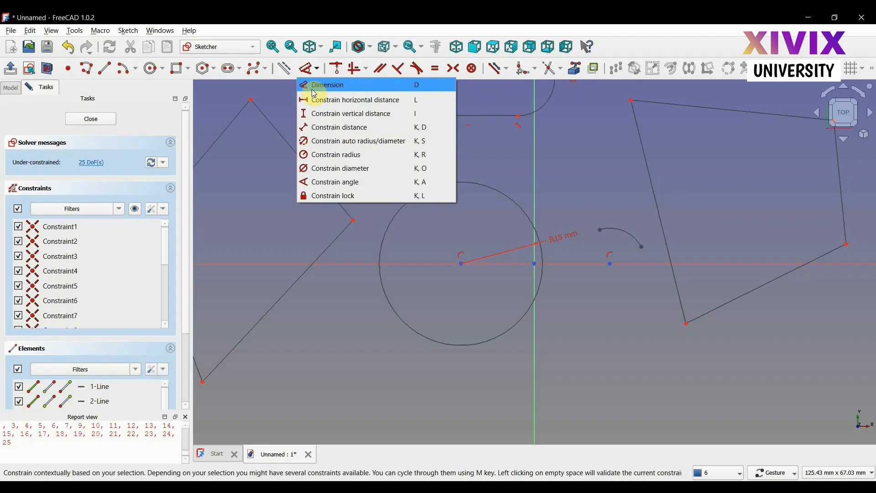
click(483, 164)
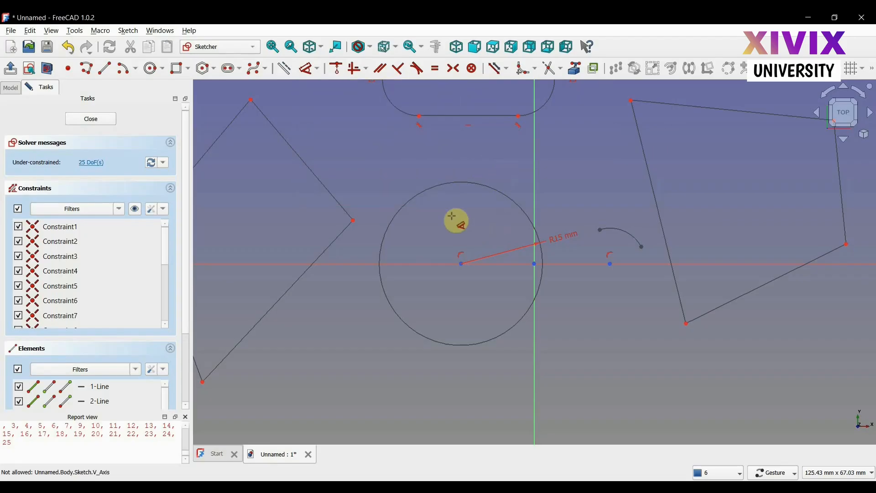
click(463, 266)
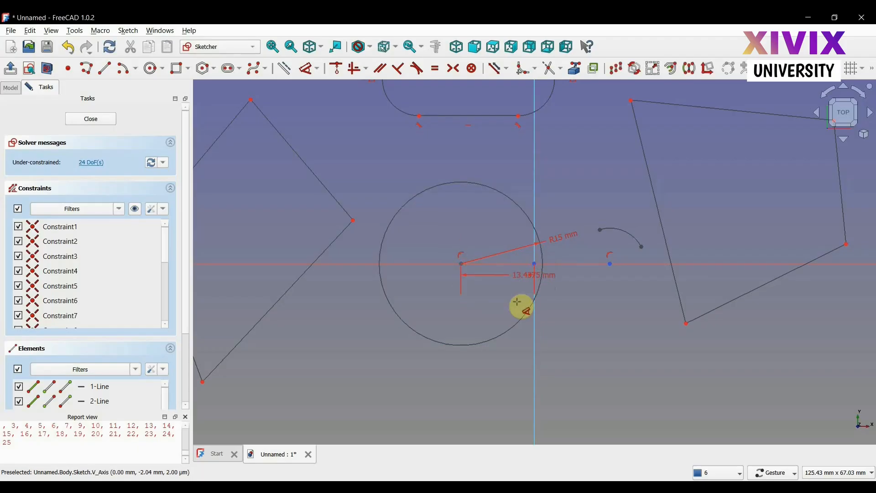
click(504, 375)
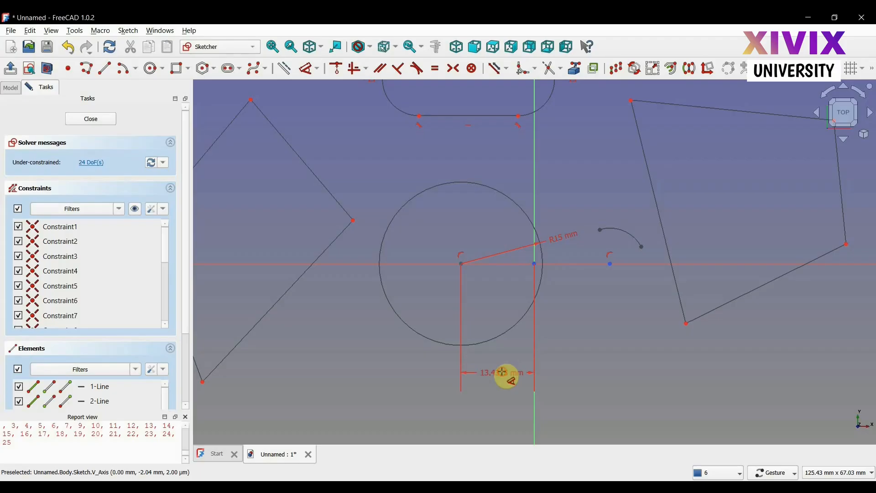
text(15)
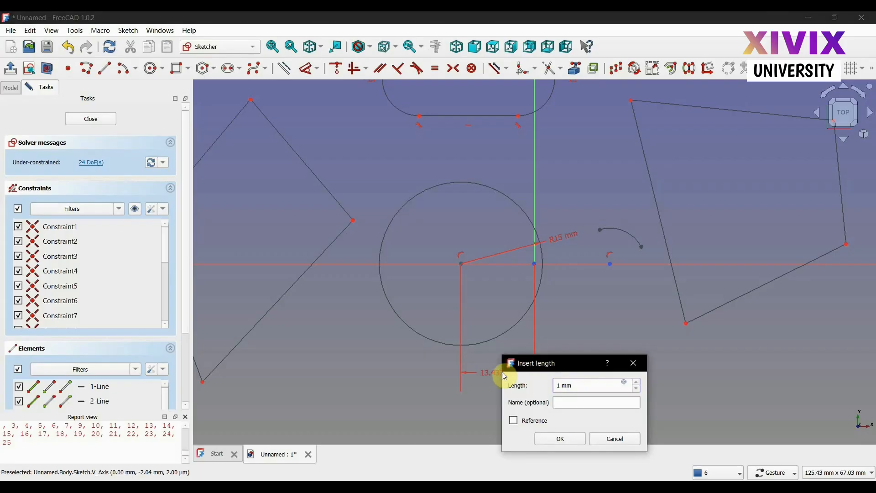
key(Return)
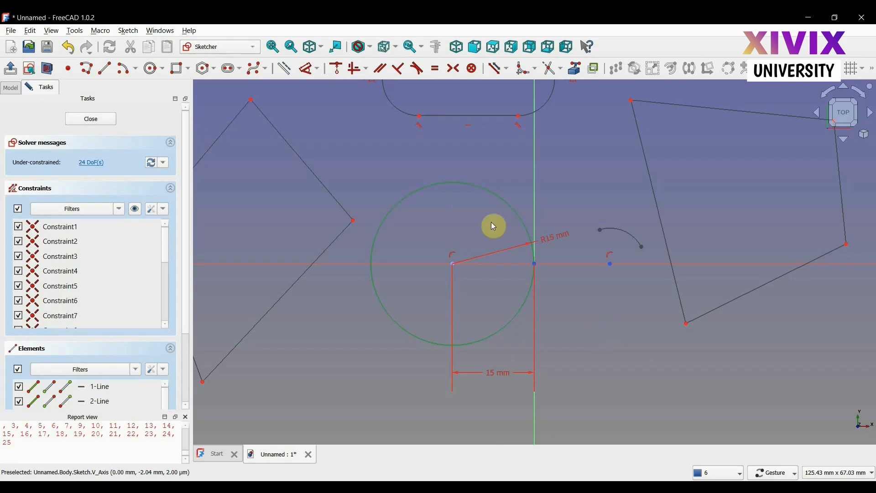
- Select all geometry in the sketch and delete it, clearing the sketch
scroll(428, 183, up, 3)
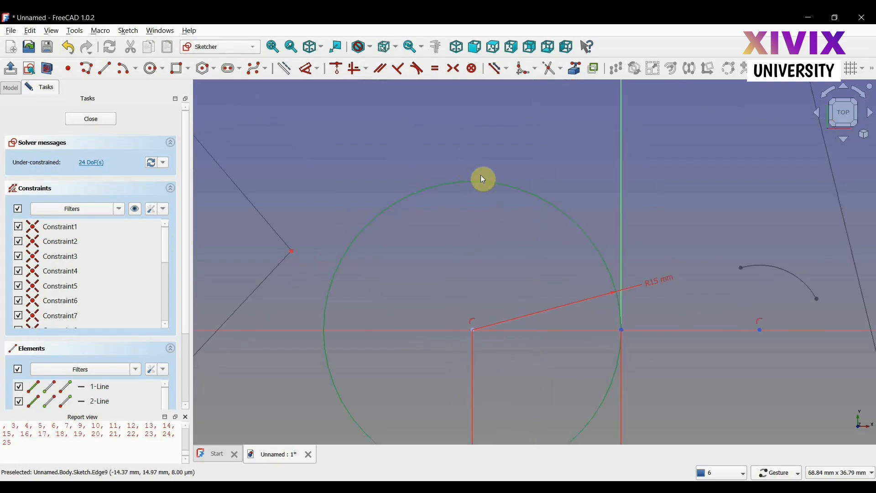
drag(467, 147, 396, 205)
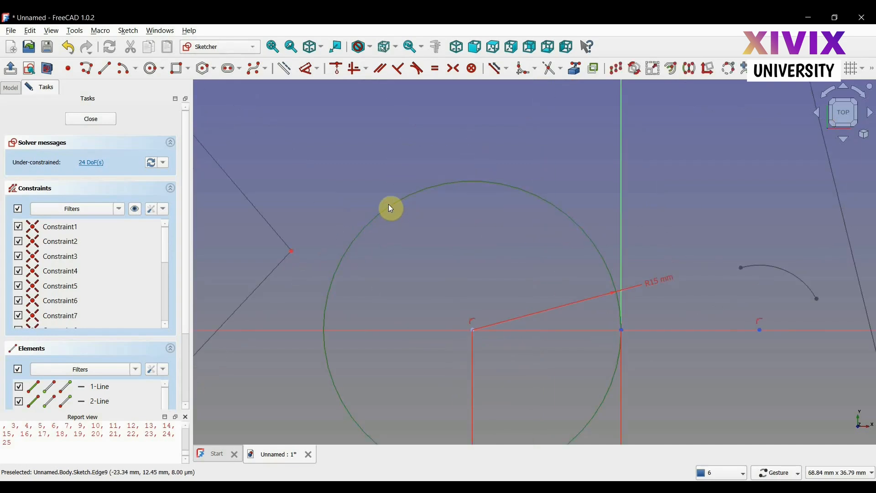
scroll(424, 262, down, 2)
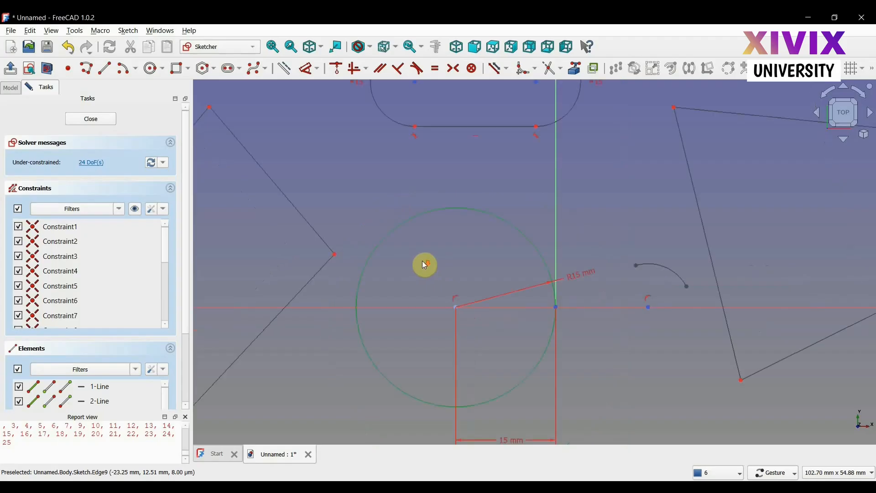
scroll(390, 180, down, 2)
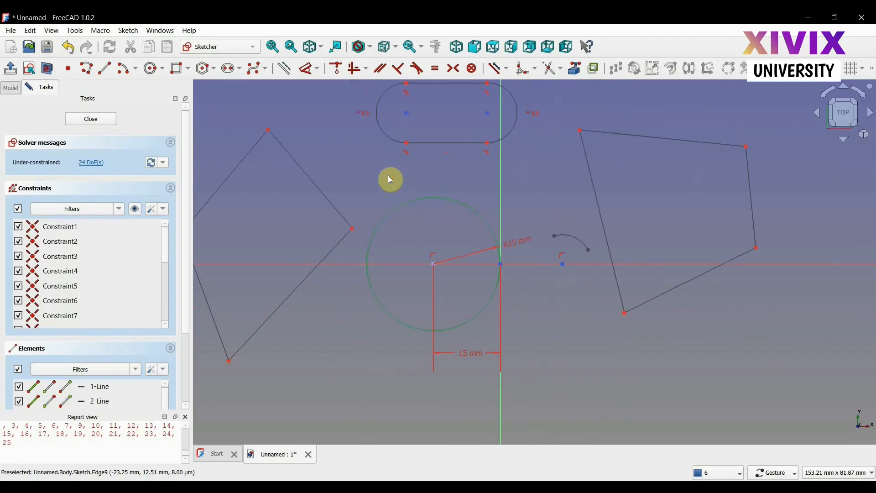
scroll(445, 164, down, 3)
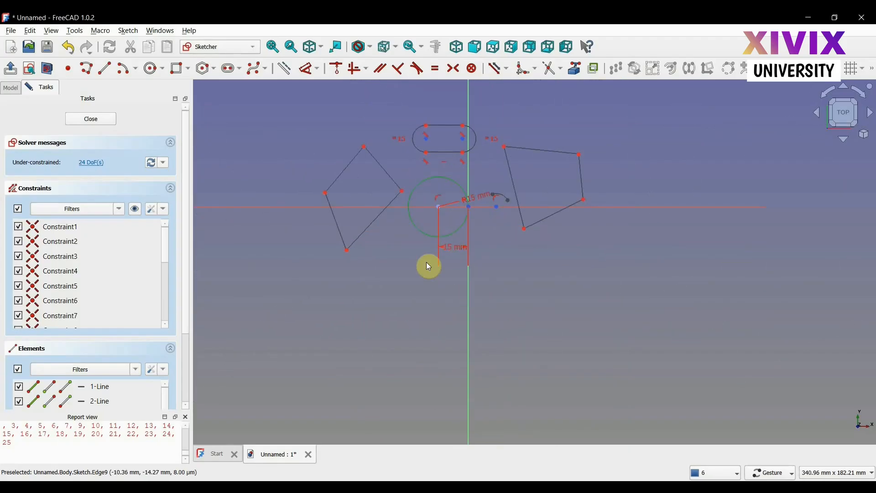
scroll(402, 274, up, 1)
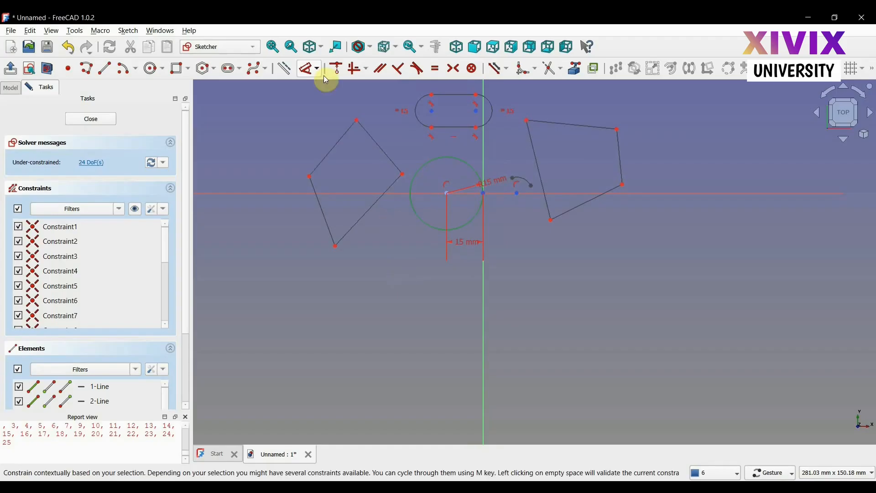
click(274, 48)
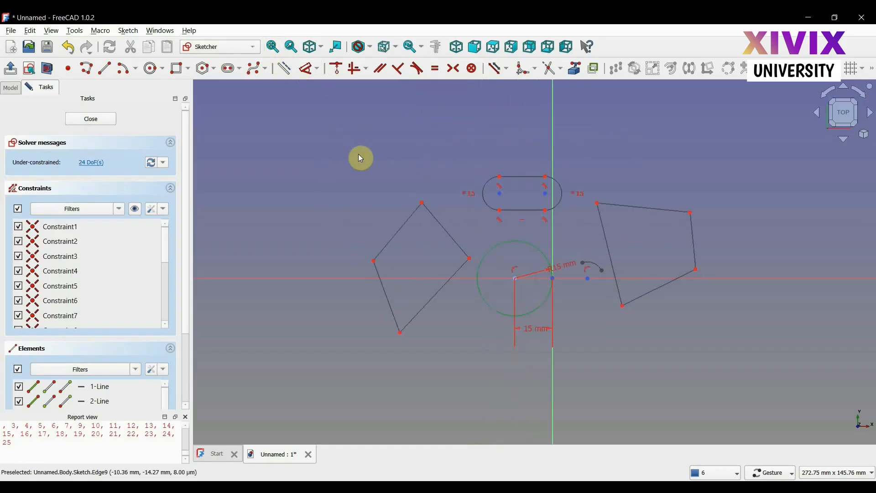
mouse_move(308, 138)
mouse_down()
mouse_move(735, 350)
mouse_move(762, 375)
mouse_move(766, 393)
mouse_up()
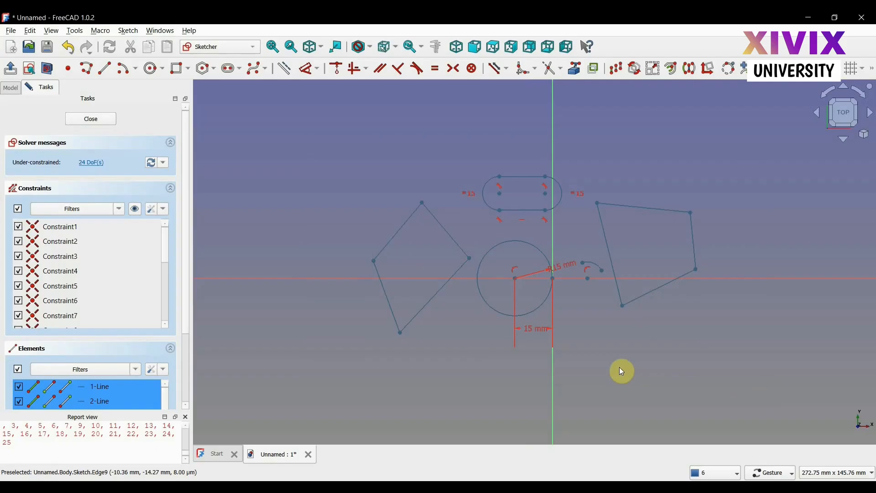
key(Delete)
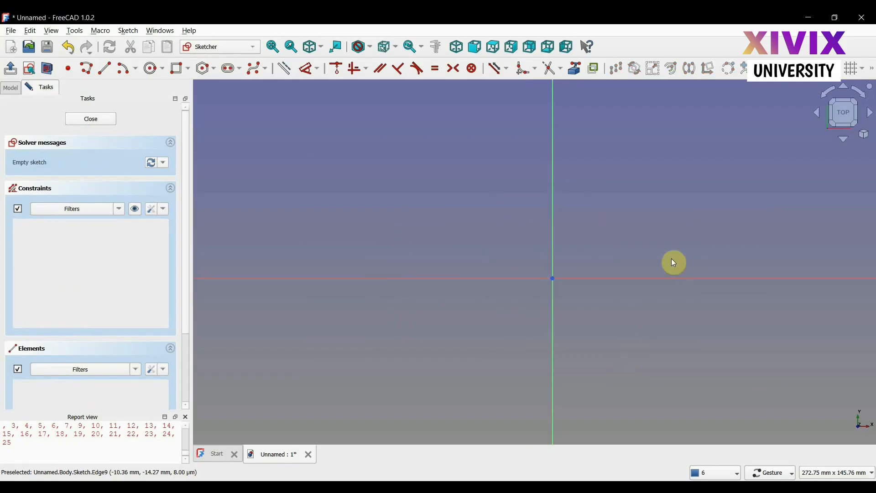
scroll(680, 246, up, 2)
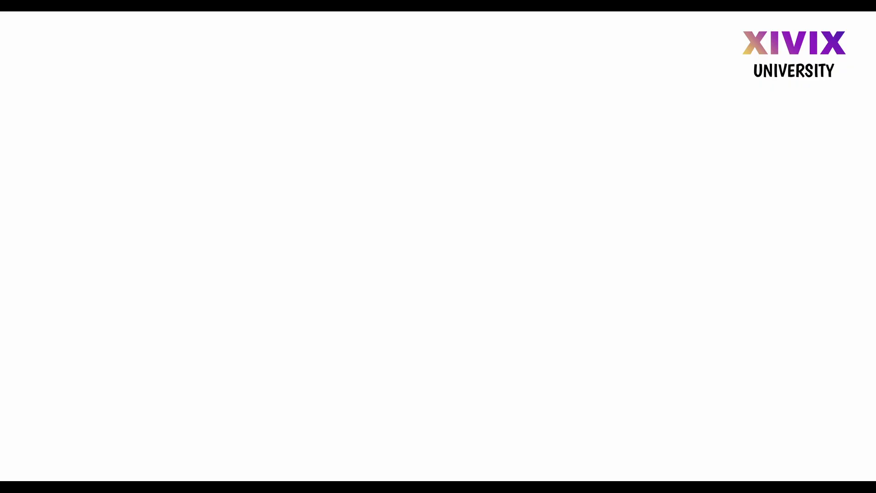